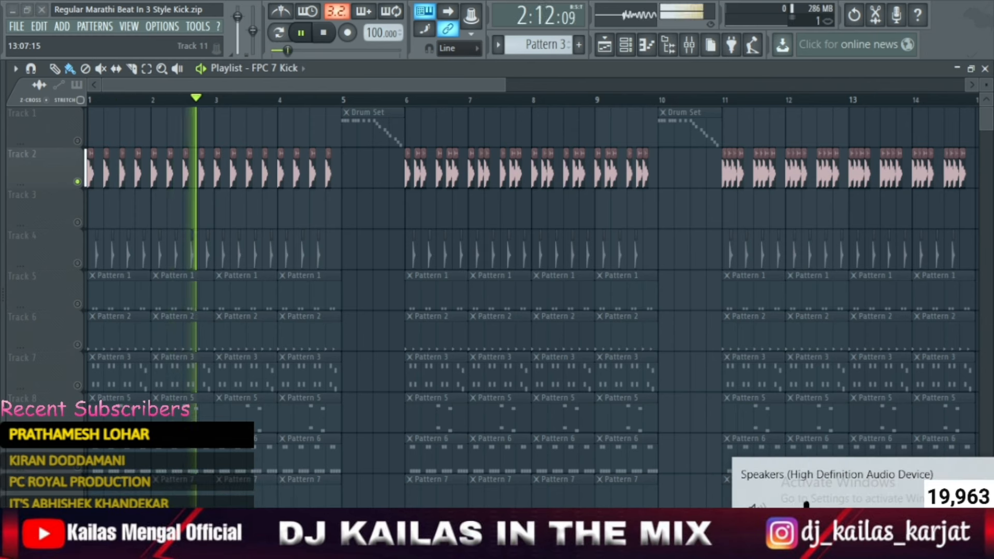
Step: Stop playback and highlight the three kick sections on the timeline in turn: bars 1–4, 6–9 and 11–14
{"action": "left_click", "coordinate": [303, 78]}
{"action": "key", "text": "space"}
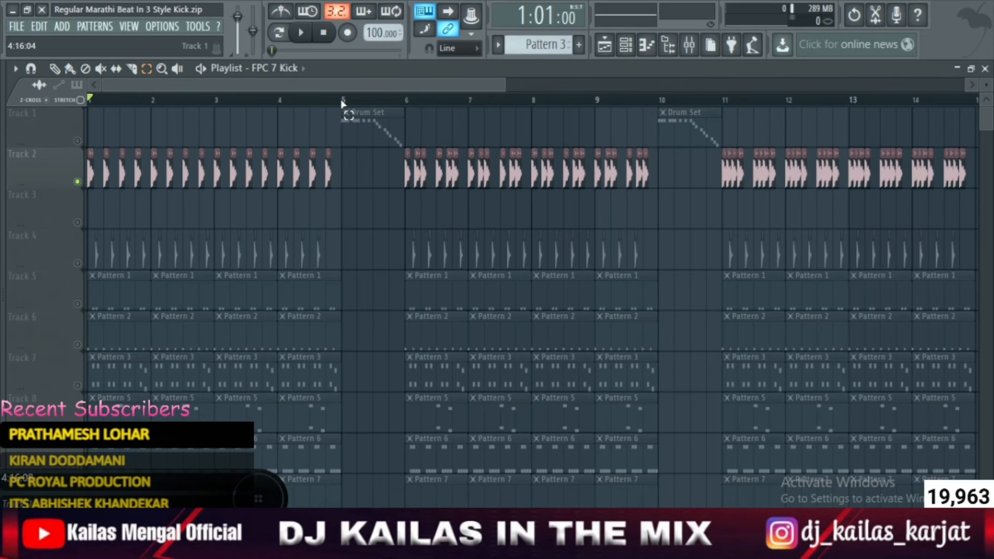
{"action": "left_click_drag", "start_coordinate": [342, 103], "coordinate": [3, 122]}
{"action": "left_click_drag", "start_coordinate": [404, 102], "coordinate": [658, 130]}
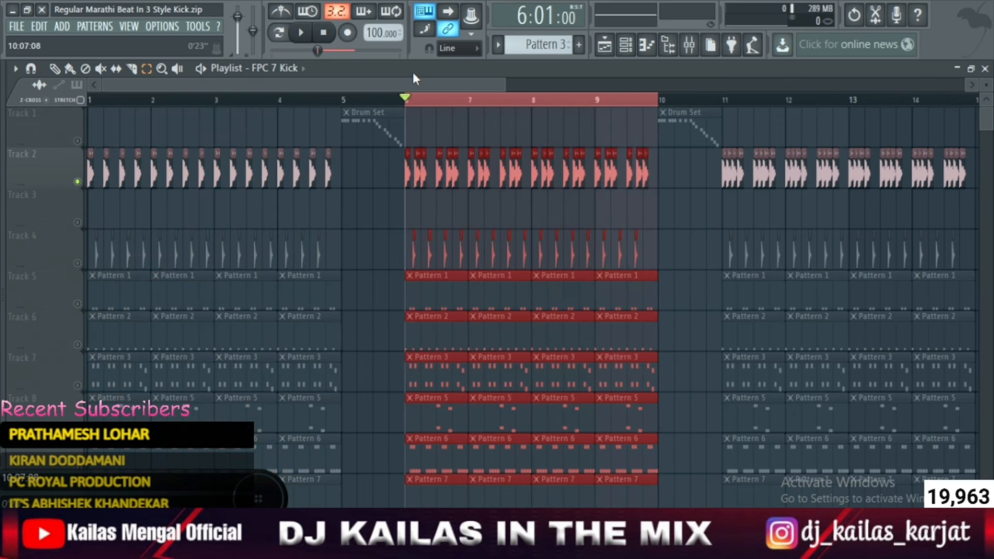
{"action": "left_click_drag", "start_coordinate": [436, 84], "coordinate": [489, 85]}
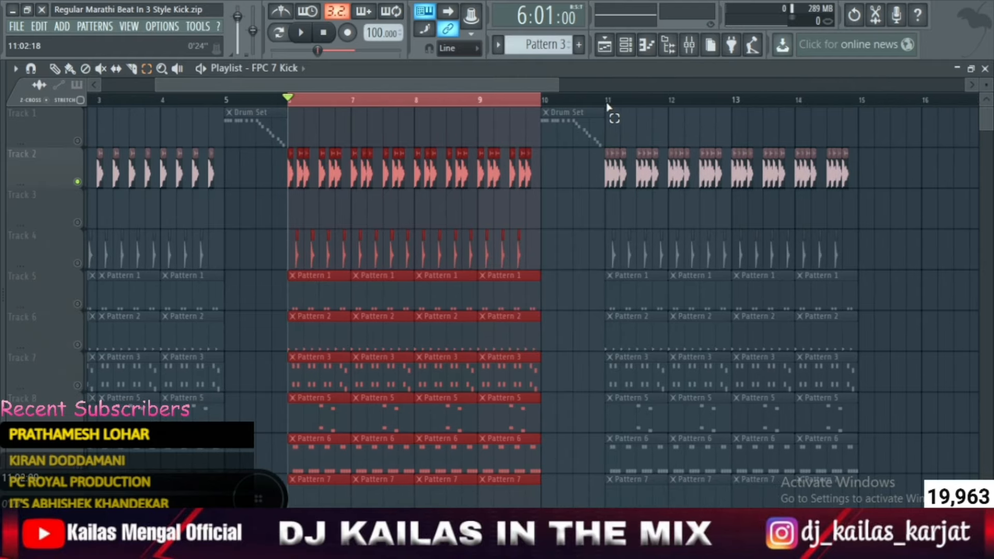
{"action": "left_click_drag", "start_coordinate": [607, 102], "coordinate": [854, 124]}
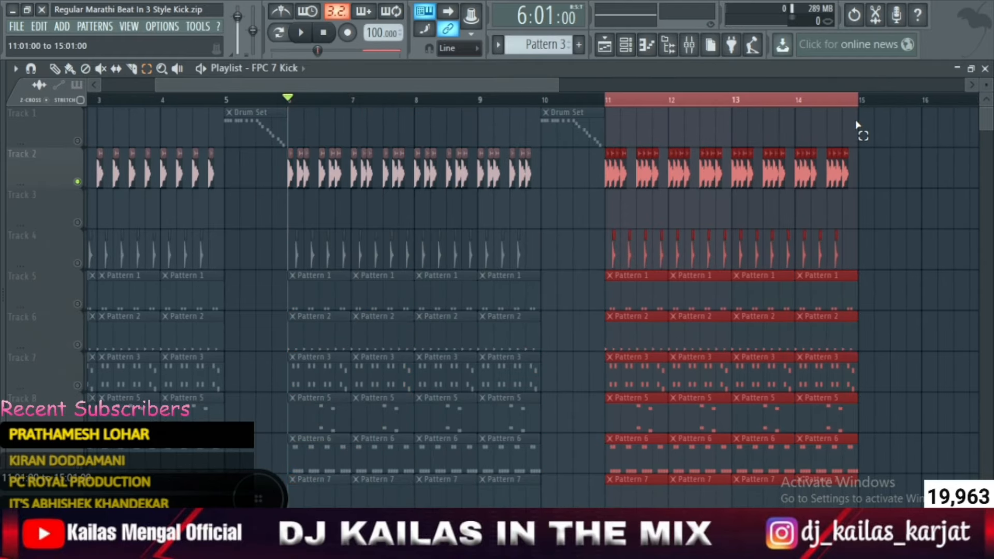
{"action": "left_click_drag", "start_coordinate": [515, 83], "coordinate": [138, 86]}
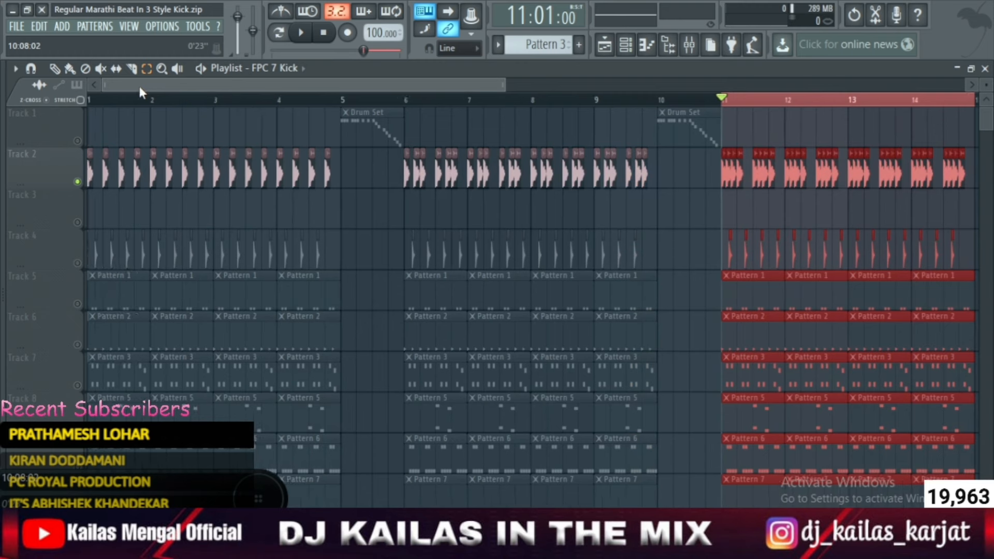
Step: Unmute Track 1, select its first Drum Set clip and move the playhead to bar 5
{"action": "left_click", "coordinate": [77, 142]}
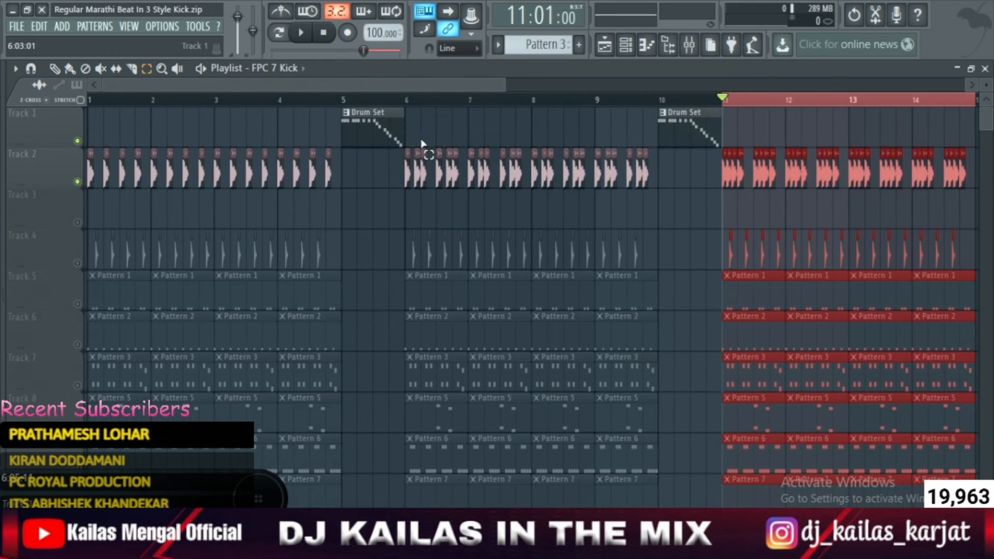
{"action": "left_click", "coordinate": [382, 121]}
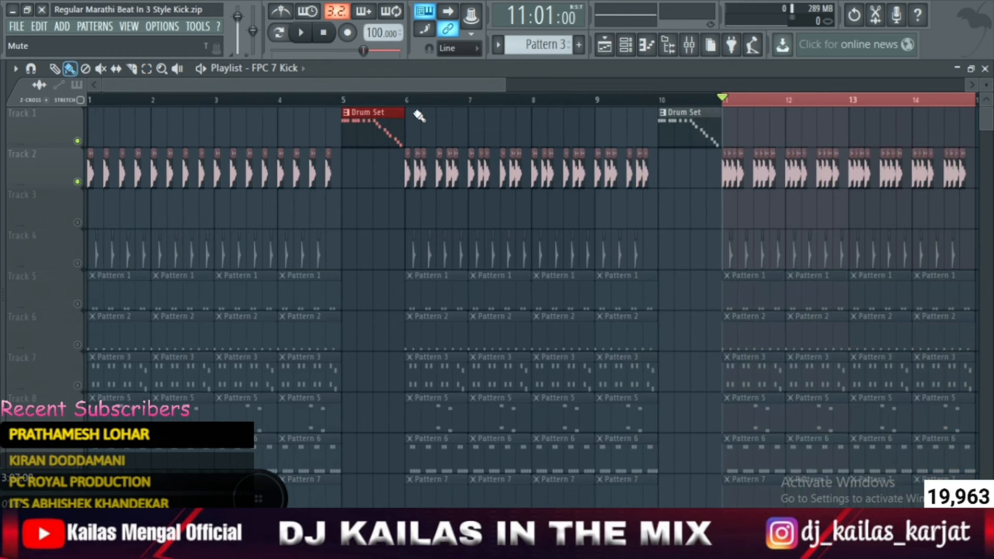
{"action": "left_click", "coordinate": [342, 100]}
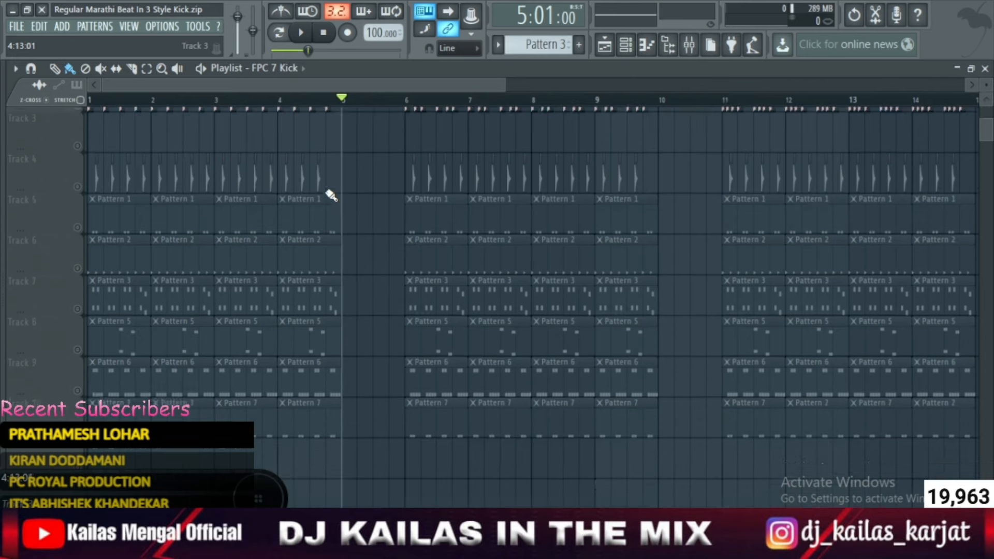
Step: Listen to the kick section from bar 6 and the one around bar 11, and stop playback
{"action": "left_click", "coordinate": [407, 101]}
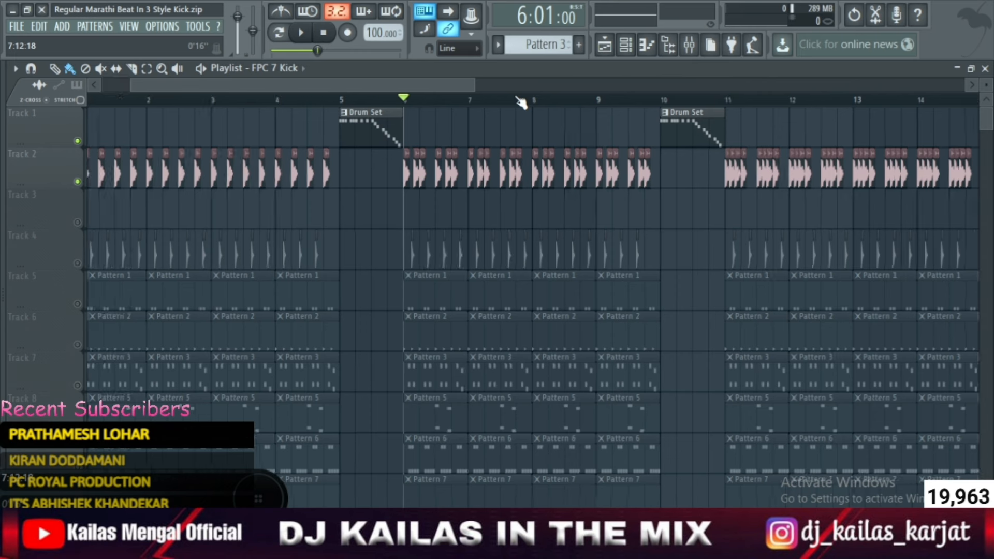
{"action": "scroll", "coordinate": [520, 102], "scroll_direction": "up", "scroll_amount": 2}
{"action": "key", "text": "space"}
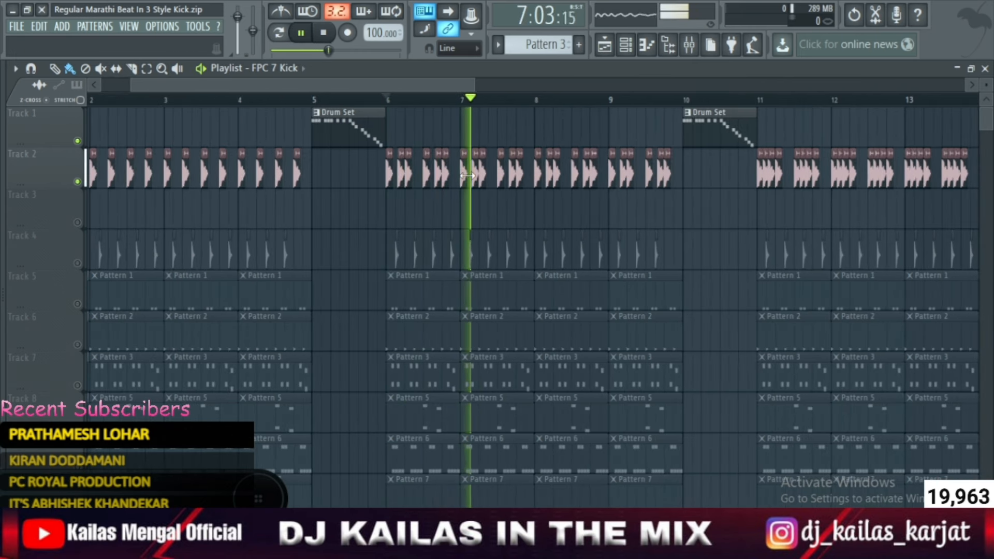
{"action": "left_click", "coordinate": [748, 99]}
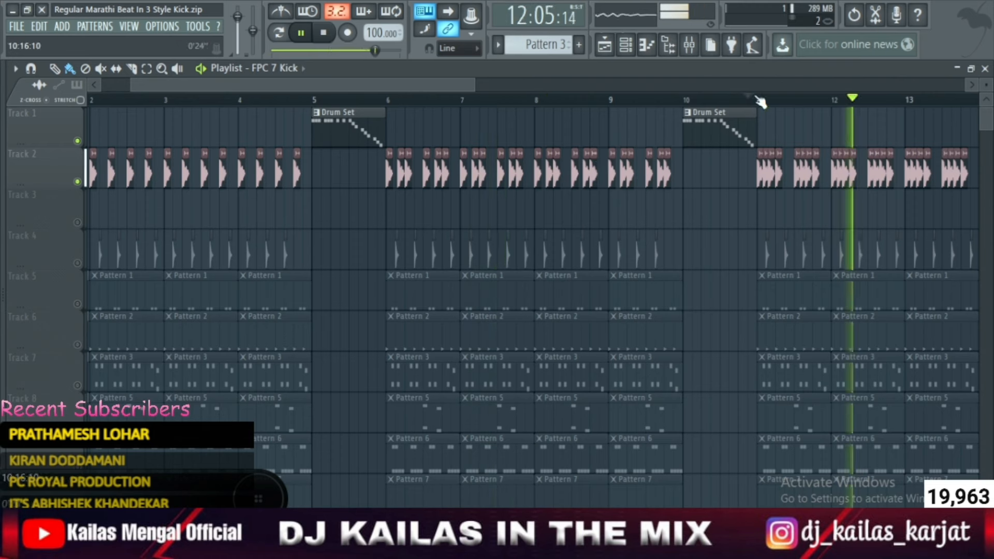
{"action": "key", "text": "space"}
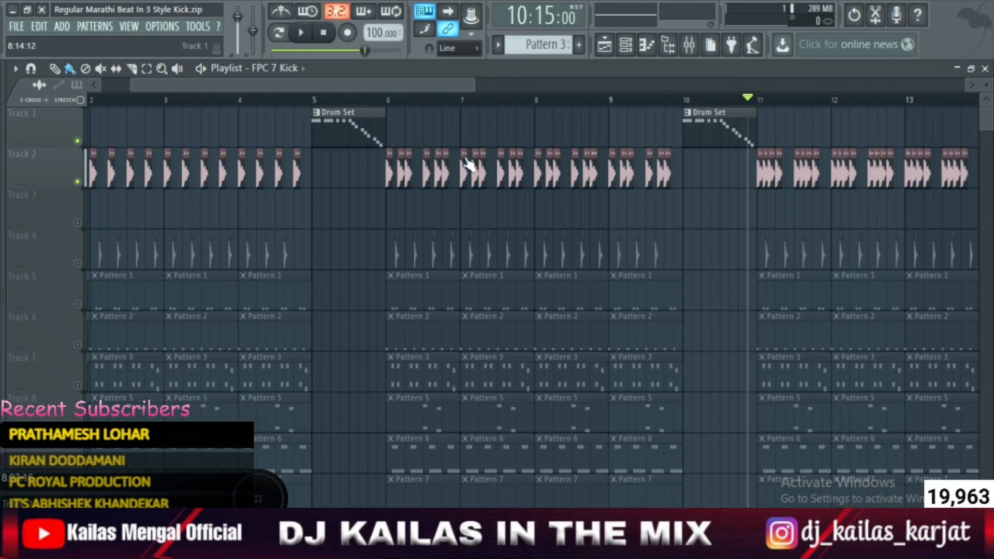
Step: Unmute Track 4, mute Track 1, and play the kick and Track 4 clips together from bar 1
{"action": "scroll", "coordinate": [459, 102], "scroll_direction": "down", "scroll_amount": 3}
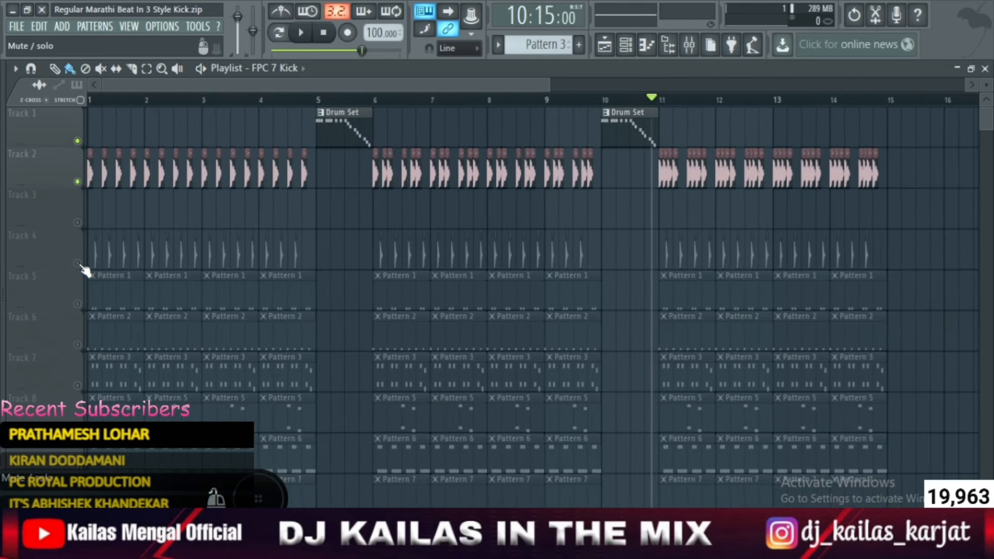
{"action": "left_click", "coordinate": [78, 263]}
{"action": "left_click_drag", "start_coordinate": [550, 86], "coordinate": [406, 86]}
{"action": "left_click", "coordinate": [78, 141]}
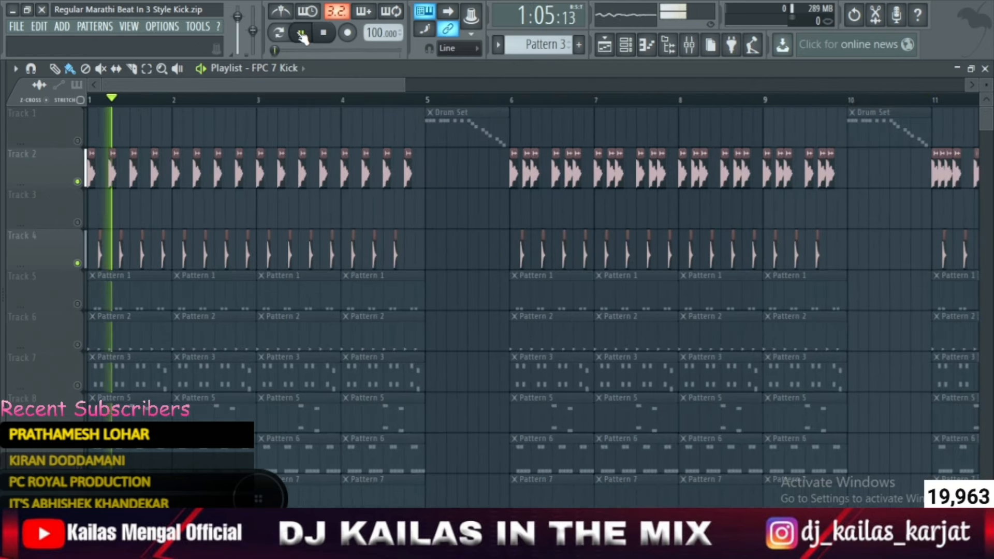
{"action": "left_click_drag", "start_coordinate": [397, 84], "coordinate": [336, 85]}
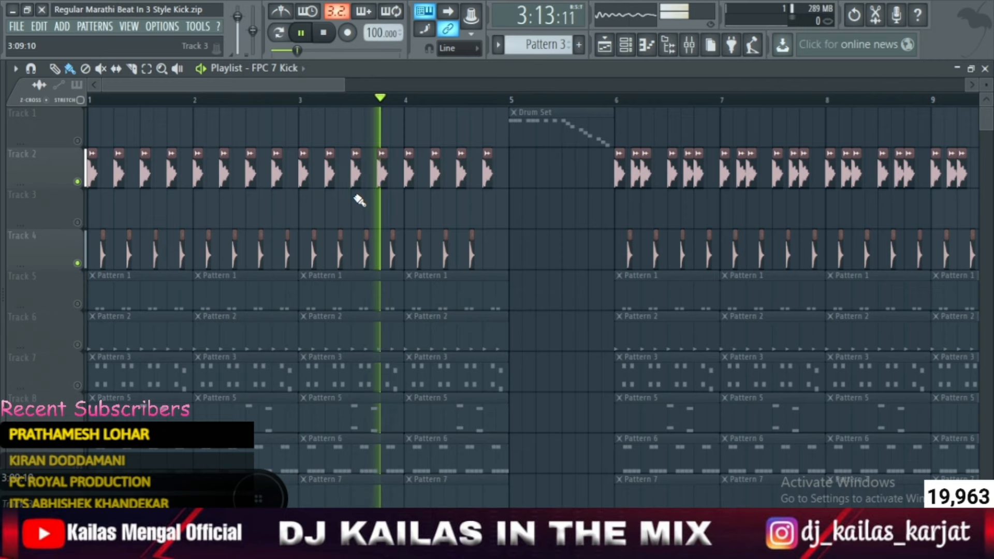
{"action": "key", "text": "space"}
Step: Mute Track 4, unmute Track 5, and show Pattern 1's notes in the piano roll
{"action": "left_click", "coordinate": [78, 263]}
{"action": "left_click", "coordinate": [77, 305]}
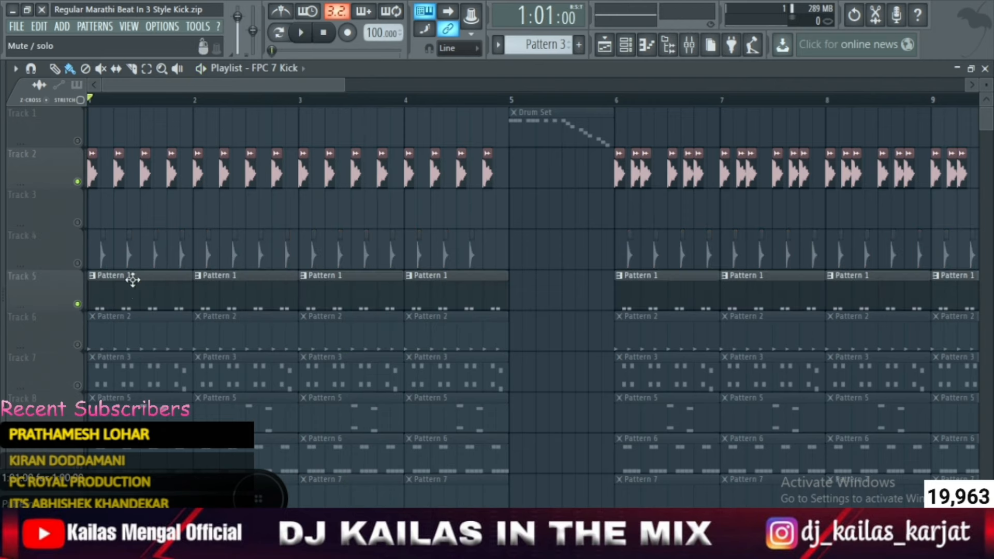
{"action": "double_click", "coordinate": [133, 280]}
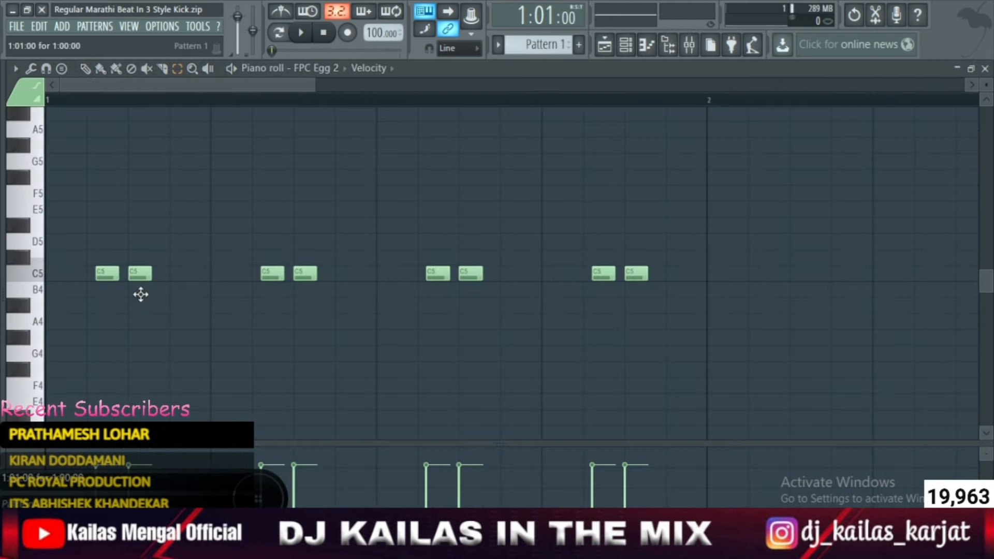
Step: Return to the playlist and play Pattern 1 with the kick, unmuting Track 4 during playback
{"action": "left_click", "coordinate": [604, 45]}
{"action": "key", "text": "space"}
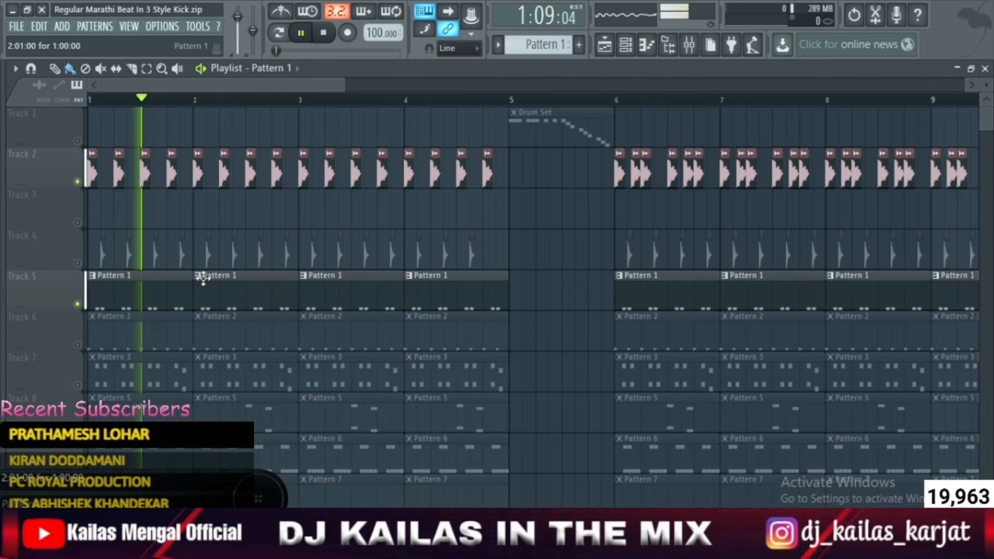
{"action": "left_click", "coordinate": [77, 263]}
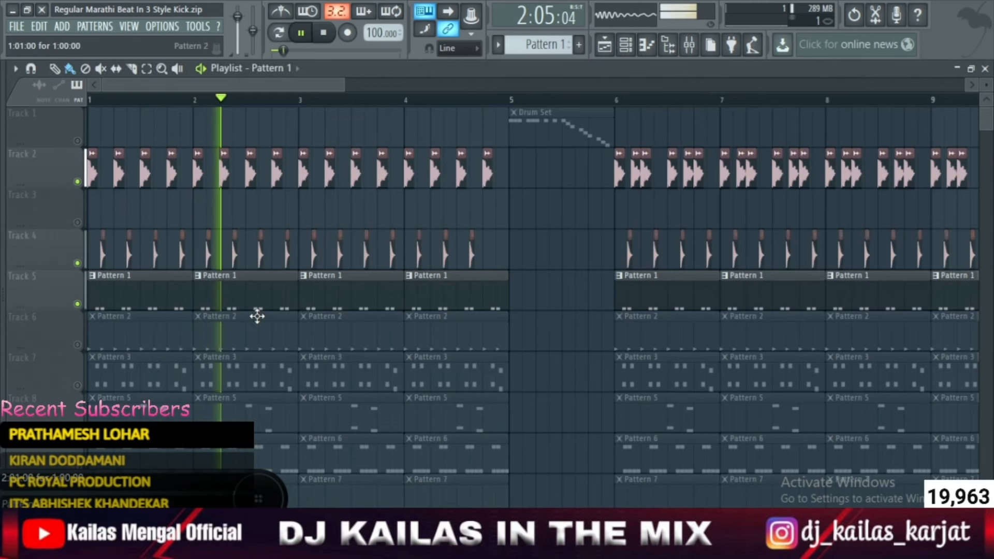
{"action": "scroll", "coordinate": [257, 316], "scroll_direction": "down", "scroll_amount": 1}
{"action": "key", "text": "space"}
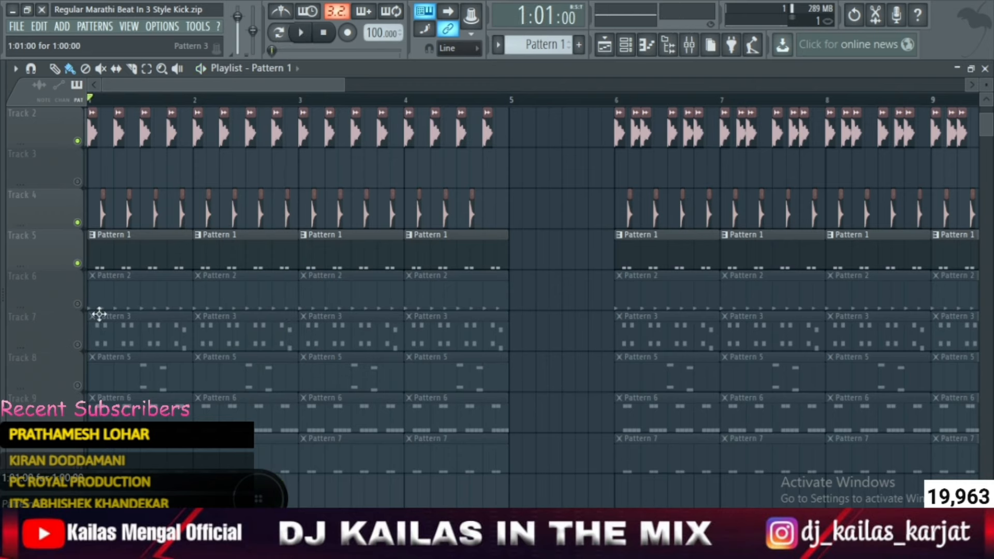
Step: Unmute Track 6, view Pattern 2's GM Tamb notes in the piano roll, and play the arrangement with it
{"action": "left_click", "coordinate": [77, 304]}
{"action": "double_click", "coordinate": [149, 302]}
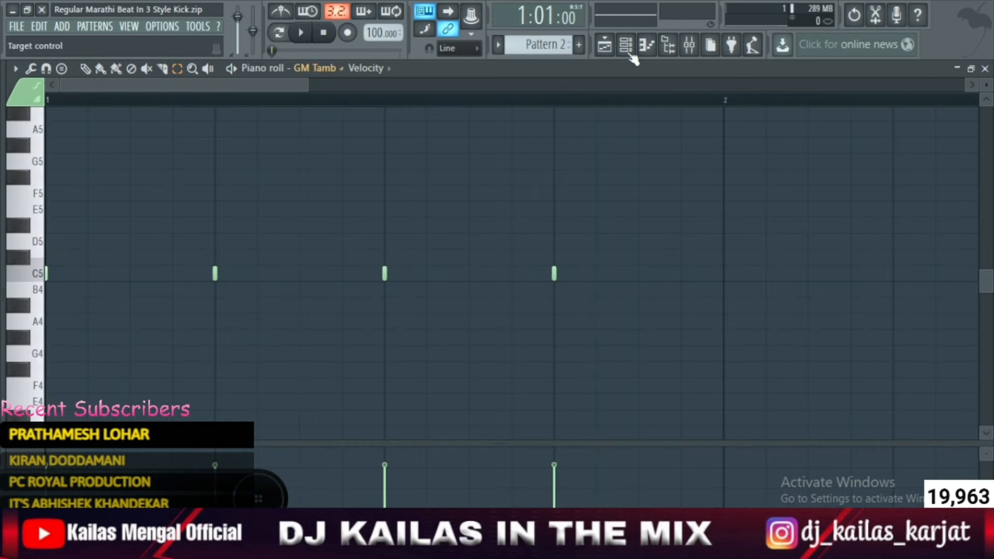
{"action": "left_click", "coordinate": [607, 46]}
{"action": "key", "text": "space"}
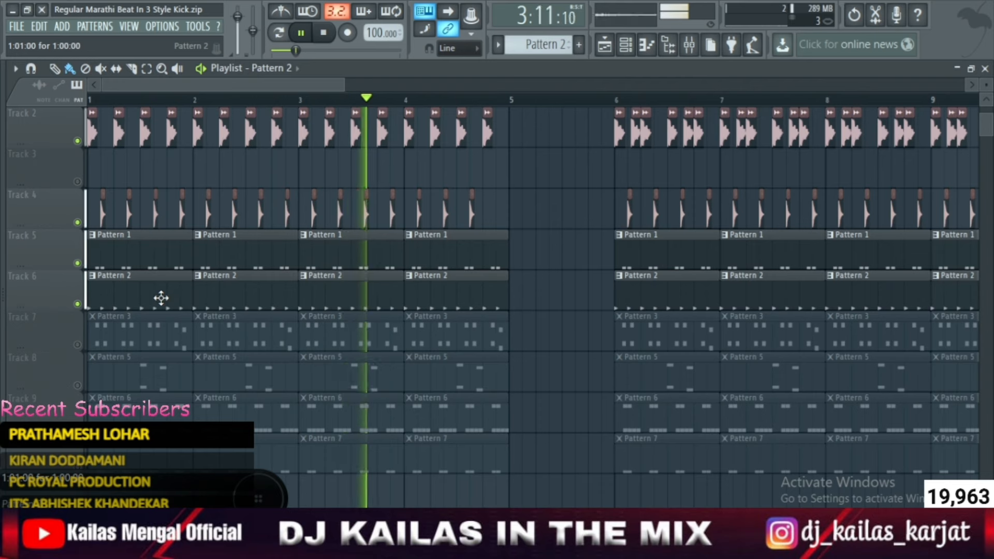
{"action": "key", "text": "space"}
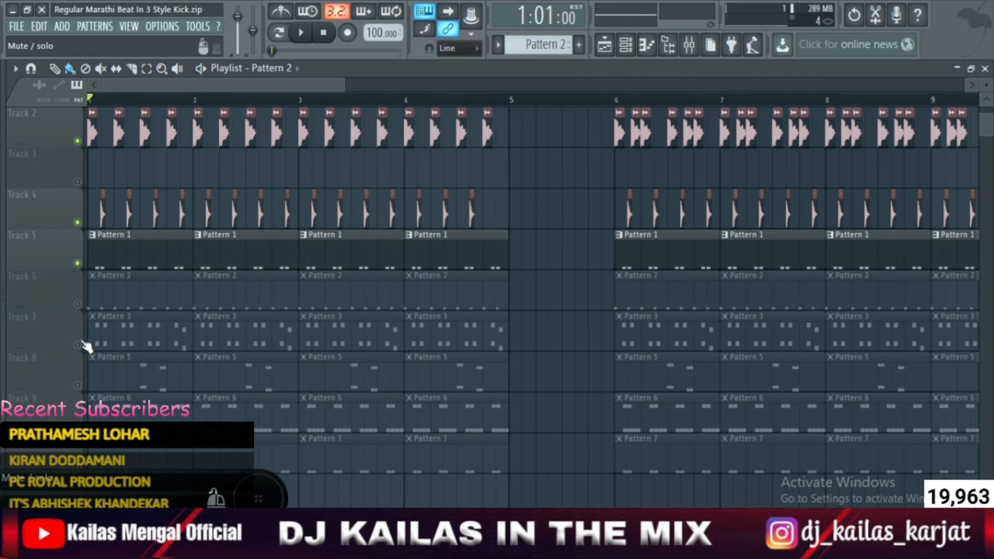
Step: With Track 6 muted and Track 7 unmuted, view Pattern 3's Electro Tom notes and play the arrangement
{"action": "double_click", "coordinate": [89, 344]}
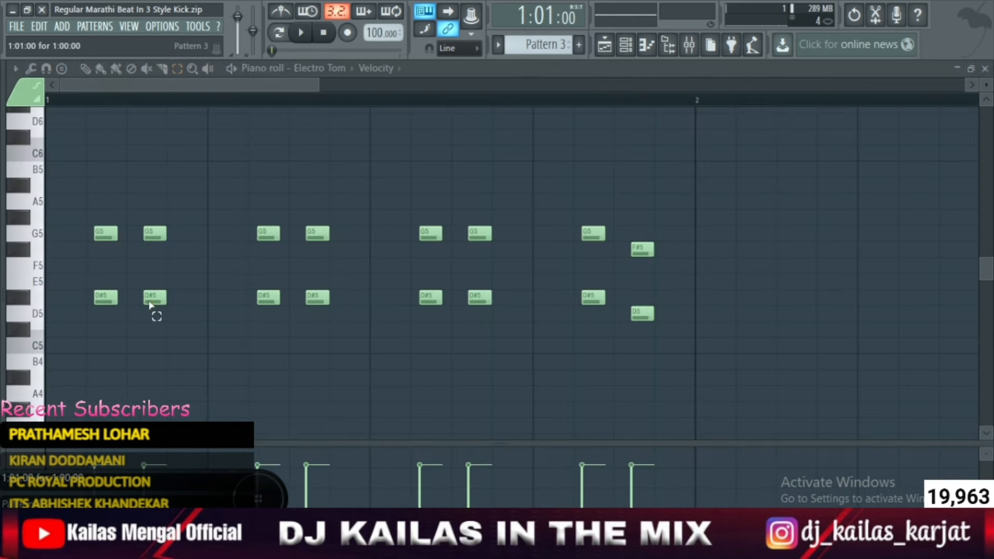
{"action": "left_click", "coordinate": [605, 47]}
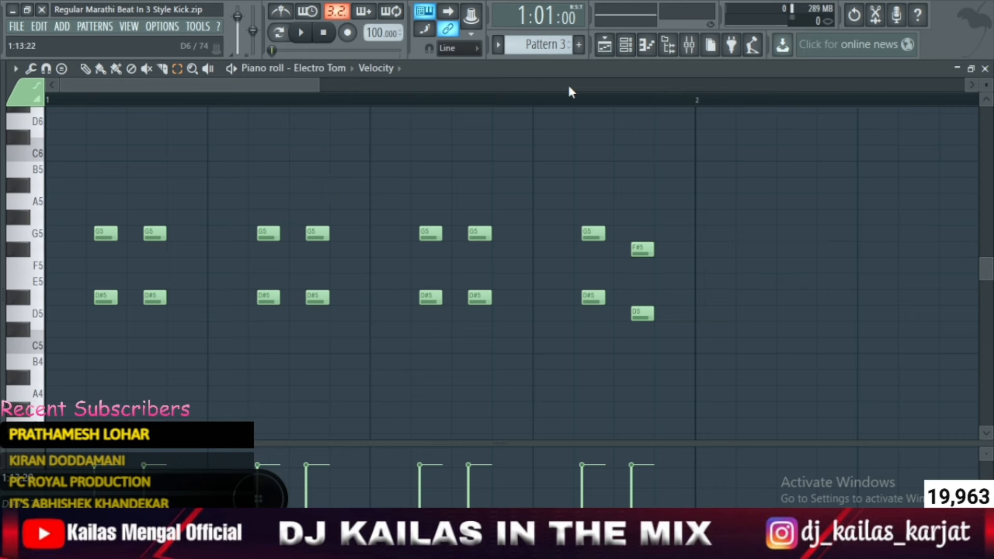
{"action": "key", "text": "F5"}
{"action": "key", "text": "space"}
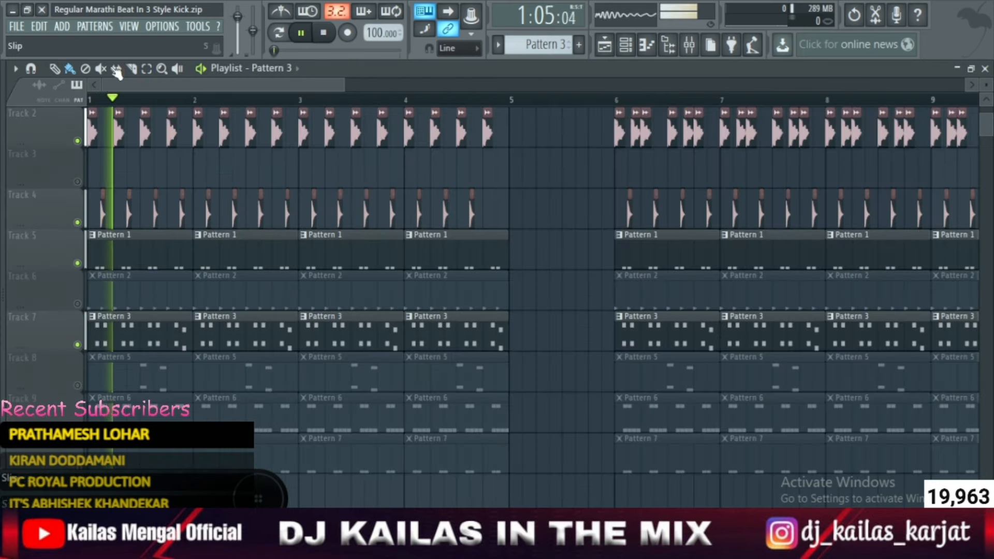
Step: Solo Track 7, check its Electro Tom channel in the mixer during playback, and restore all playlist tracks
{"action": "right_click", "coordinate": [78, 344]}
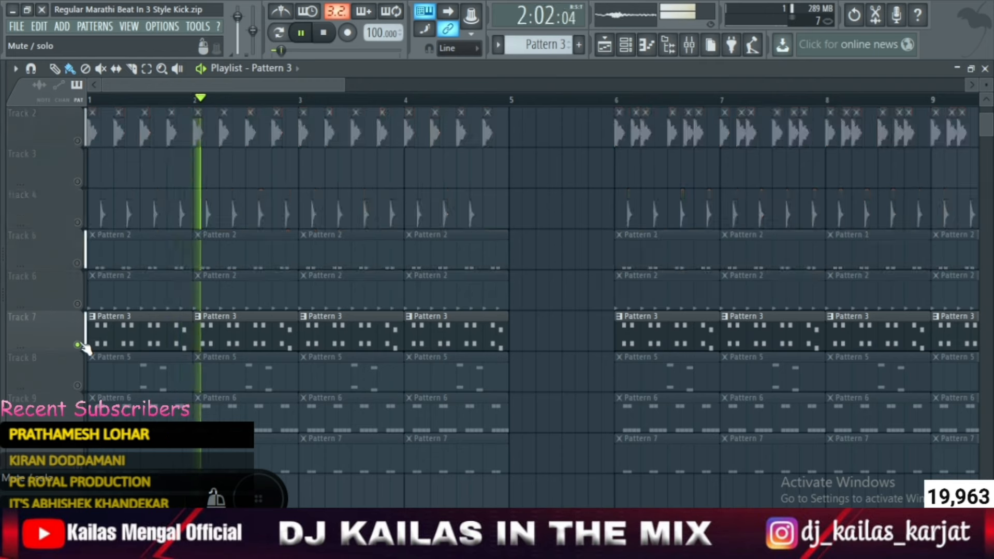
{"action": "left_click", "coordinate": [689, 45]}
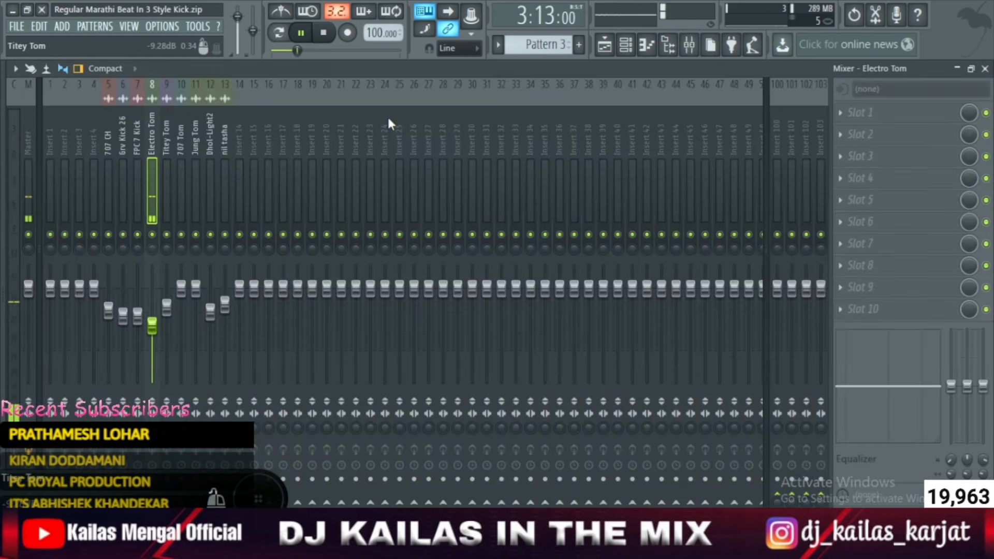
{"action": "key", "text": "F5"}
{"action": "key", "text": "space"}
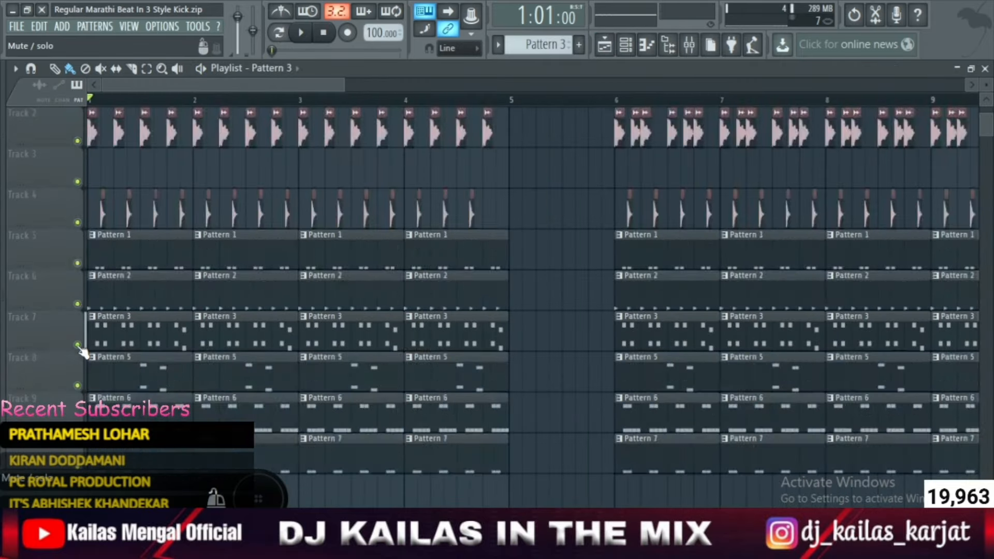
{"action": "right_click", "coordinate": [77, 345]}
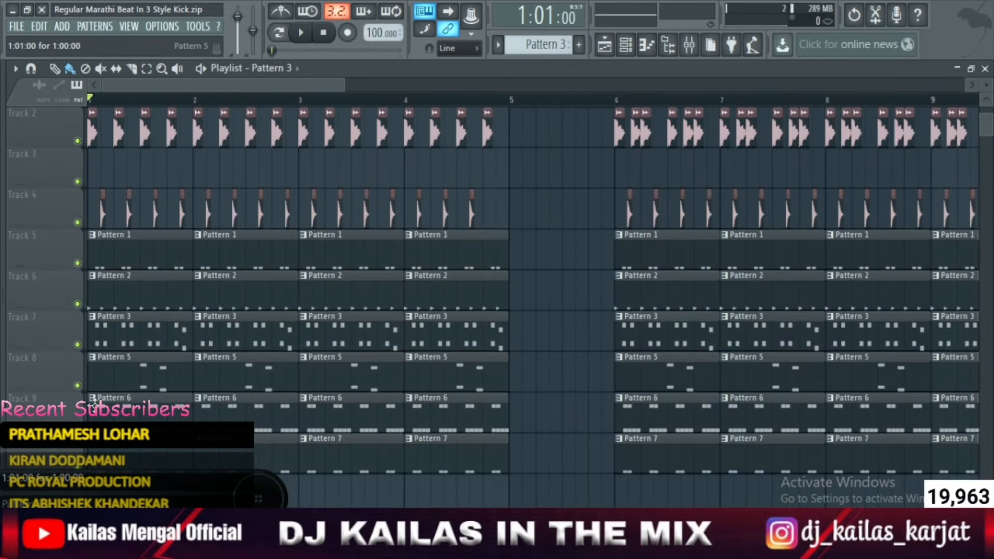
Step: Mute the Pattern 6 and Pattern 7 clips on Tracks 9 and 10
{"action": "left_click", "coordinate": [78, 427]}
{"action": "left_click", "coordinate": [78, 468]}
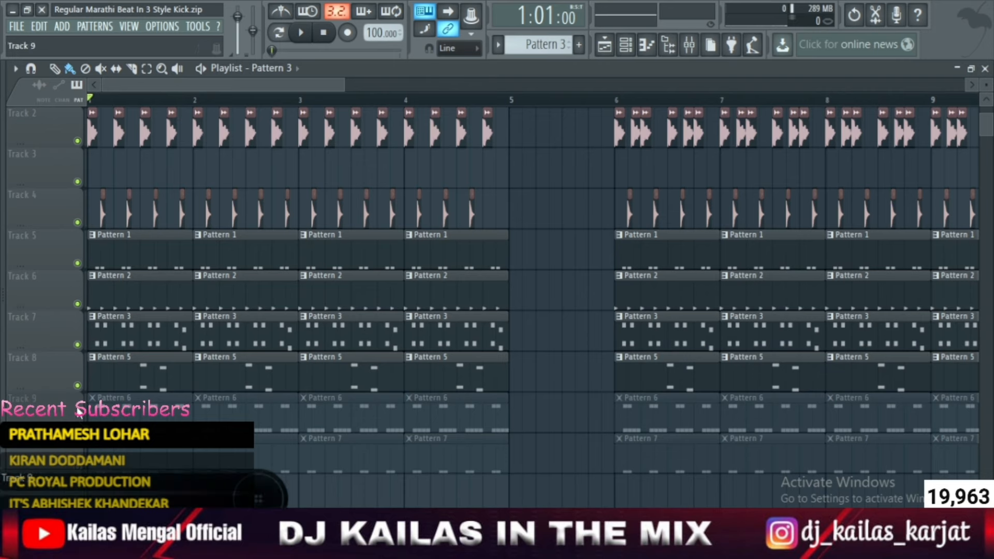
{"action": "scroll", "coordinate": [81, 414], "scroll_direction": "down", "scroll_amount": 3}
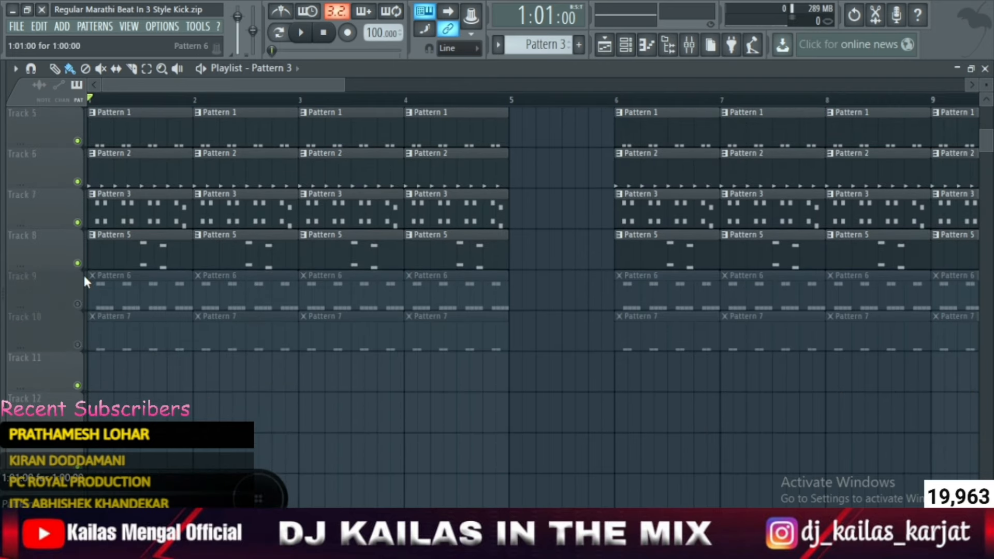
Step: Unmute Track 9 and view Pattern 6's notes in the piano roll for the 707 Tom and nil tasha channels
{"action": "left_click", "coordinate": [78, 304]}
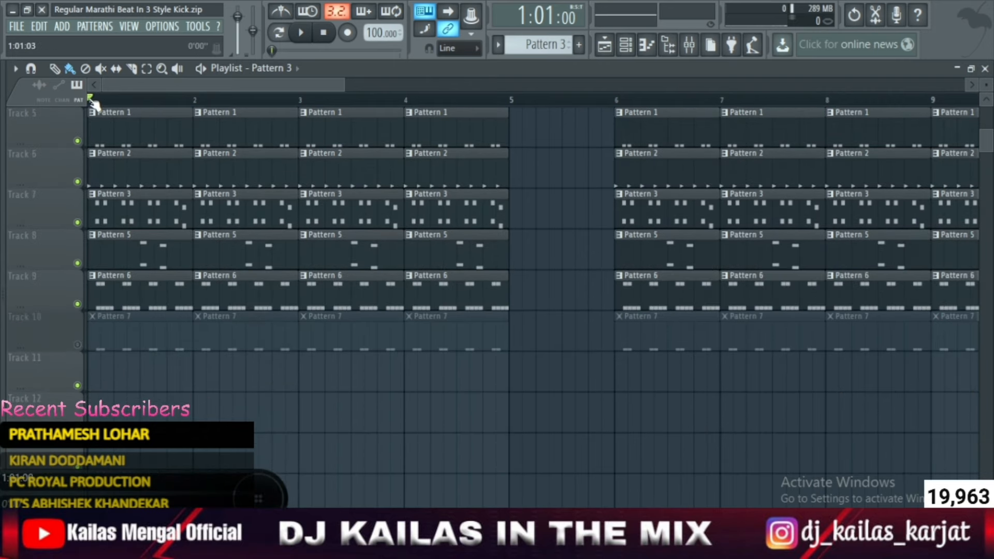
{"action": "double_click", "coordinate": [107, 300]}
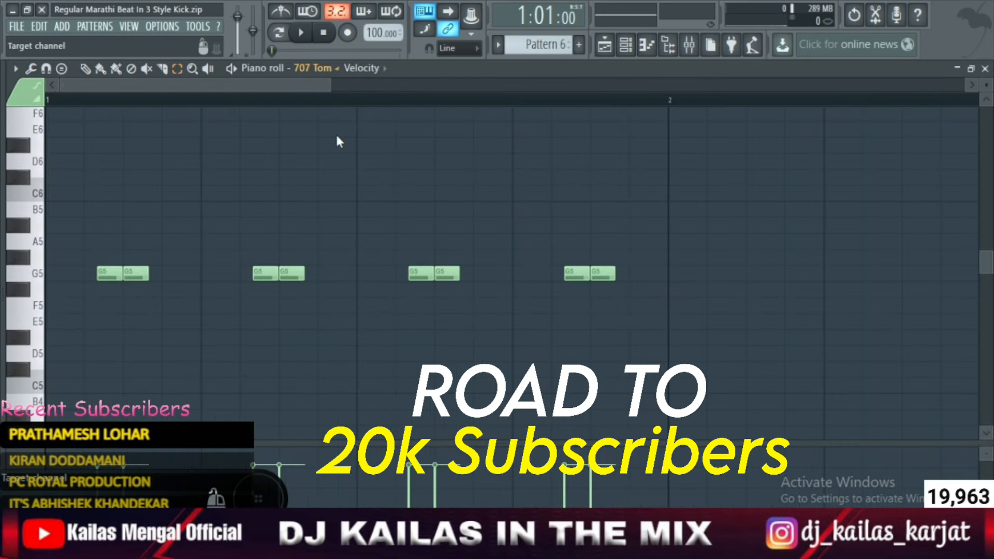
{"action": "left_click", "coordinate": [317, 68]}
{"action": "left_click", "coordinate": [336, 250]}
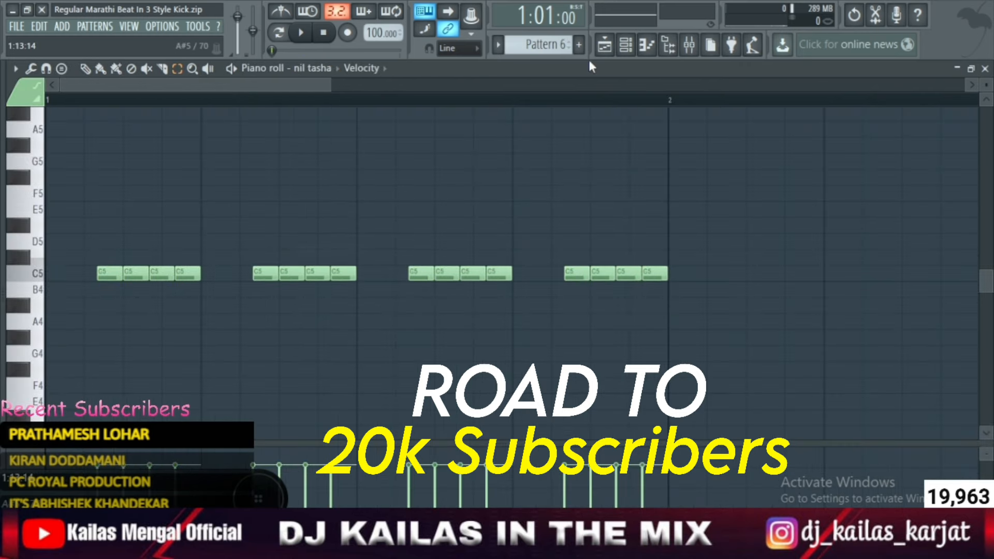
Step: Play the arrangement with Pattern 6 active, checking its 707 Tom and nil tasha notes in the piano roll, and stop playback
{"action": "left_click", "coordinate": [606, 46]}
{"action": "key", "text": "space"}
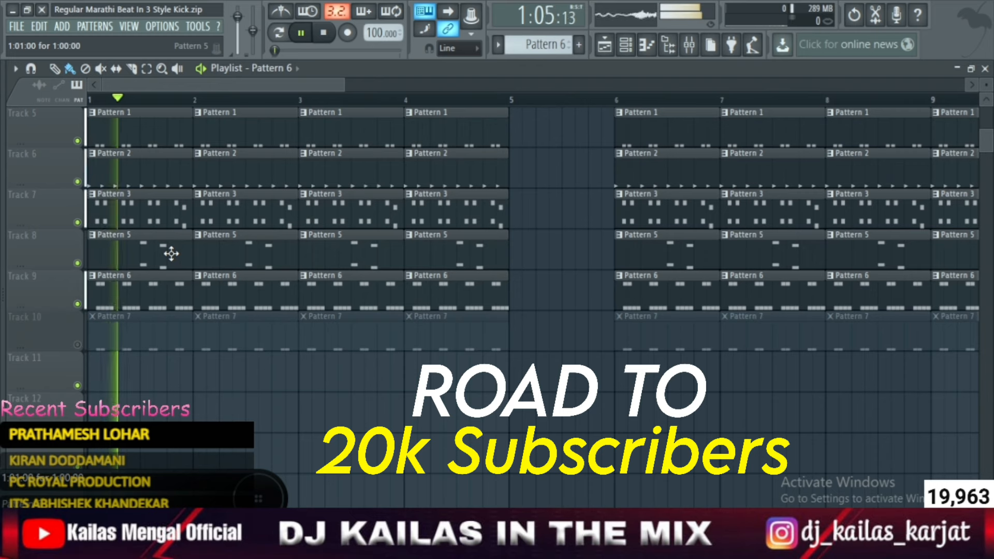
{"action": "double_click", "coordinate": [168, 293]}
{"action": "left_click", "coordinate": [318, 68]}
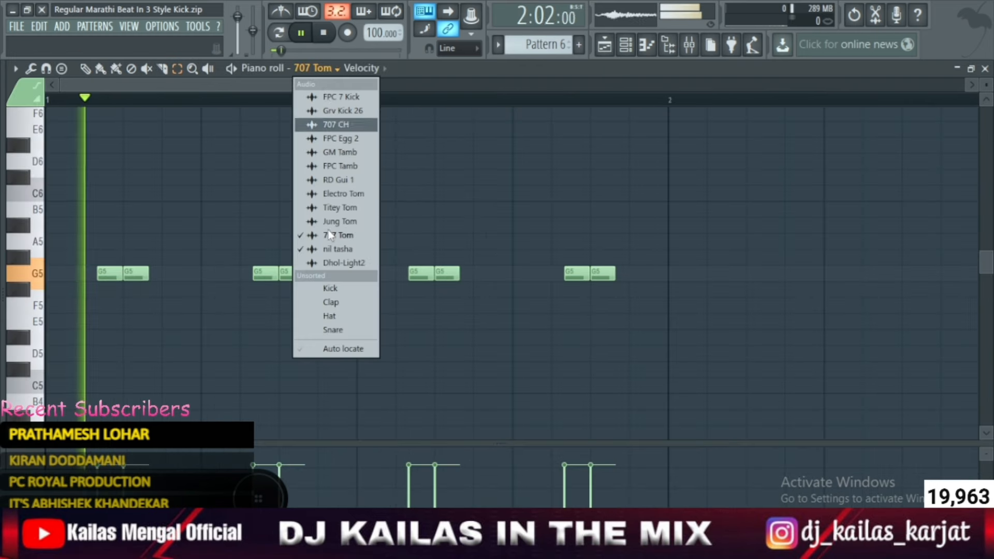
{"action": "left_click", "coordinate": [334, 249]}
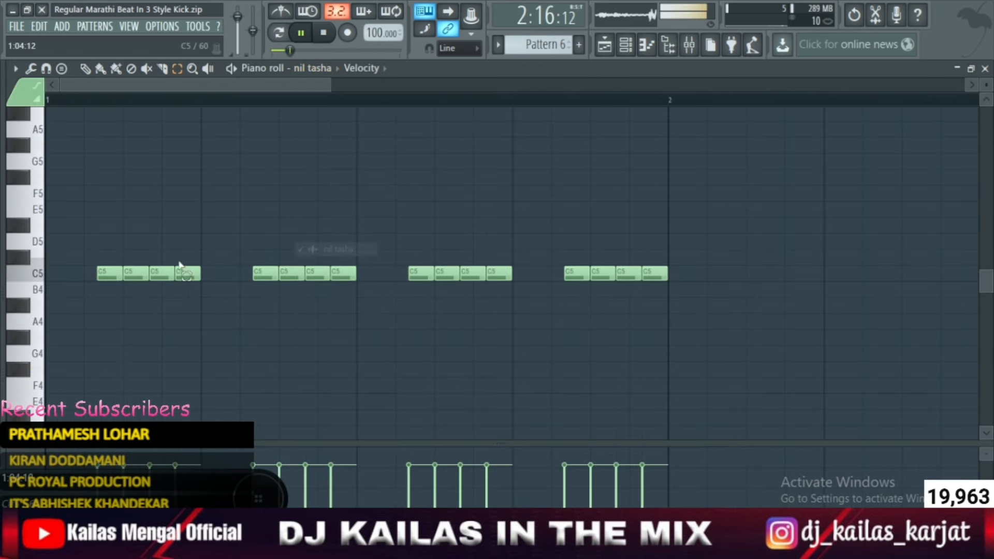
{"action": "left_click", "coordinate": [604, 45]}
{"action": "left_click", "coordinate": [323, 32]}
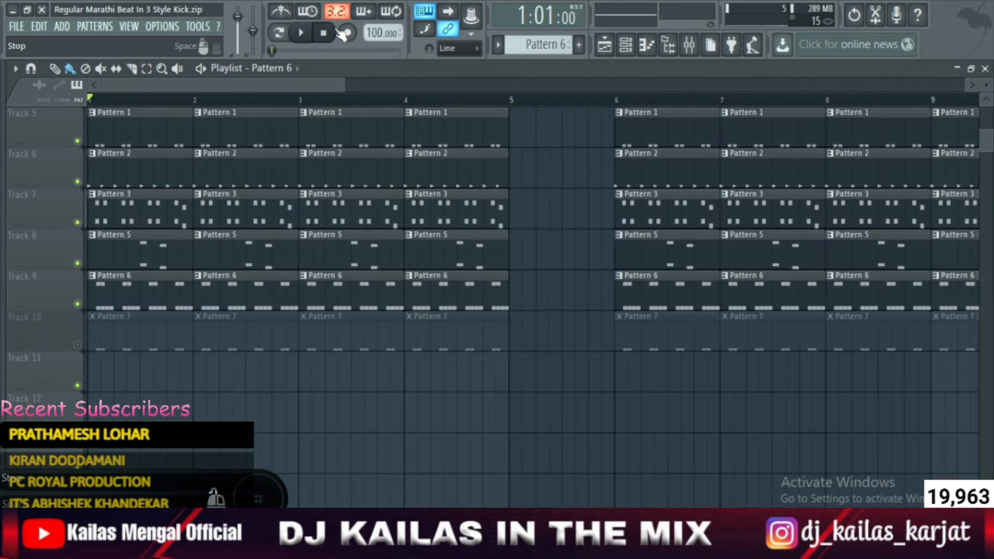
Step: Unmute Track 10, mute Track 9, and play the arrangement to hear the Pattern 7 clips
{"action": "left_click", "coordinate": [77, 345]}
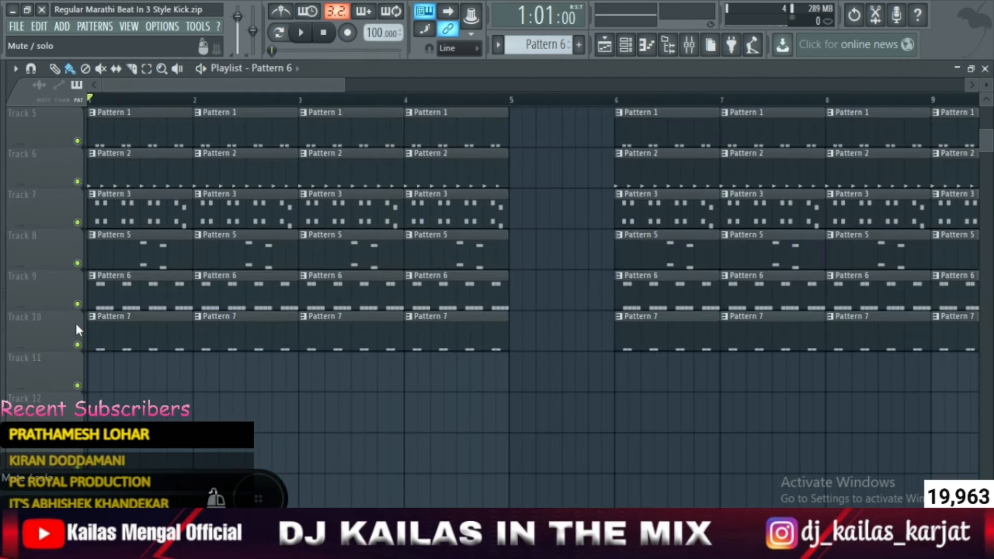
{"action": "left_click", "coordinate": [77, 303]}
{"action": "key", "text": "space"}
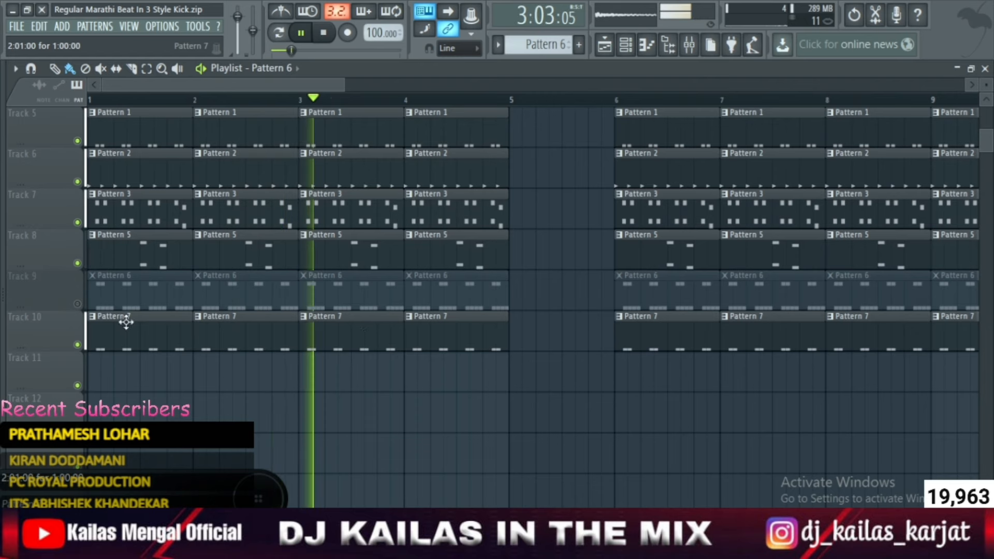
{"action": "key", "text": "space"}
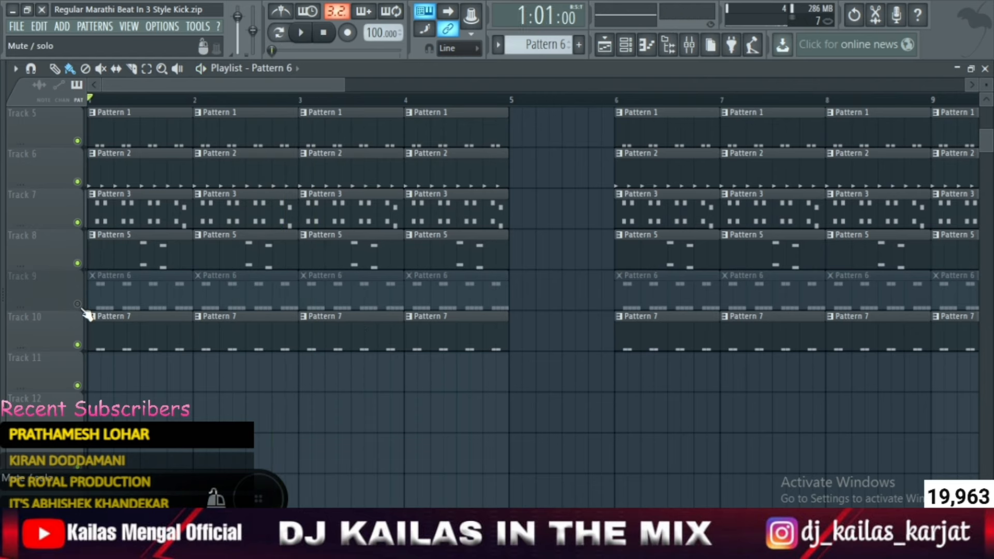
Step: Restore Track 9 and look over the clips on Tracks 1 to 10 in the playlist
{"action": "scroll", "coordinate": [88, 313], "scroll_direction": "up", "scroll_amount": 4}
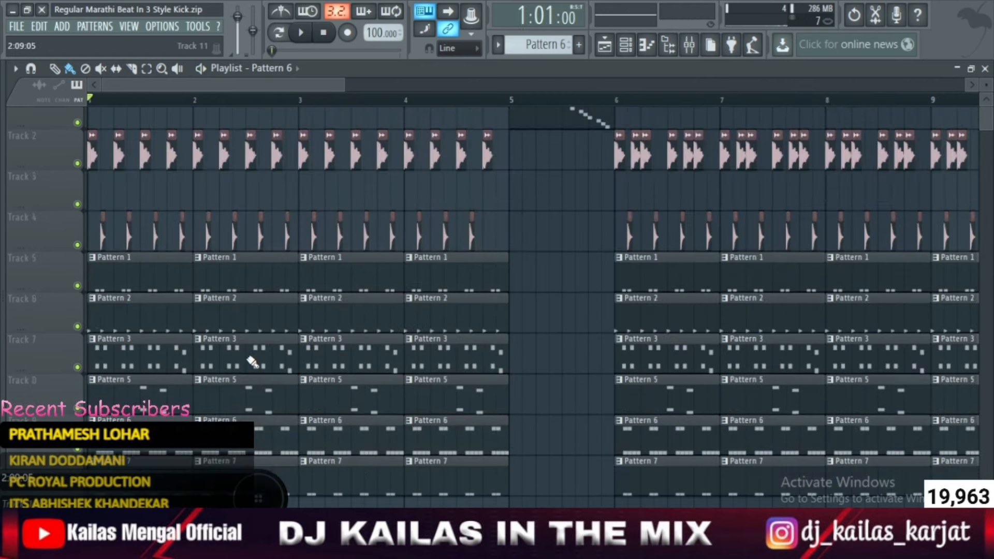
{"action": "scroll", "coordinate": [389, 103], "scroll_direction": "down", "scroll_amount": 2}
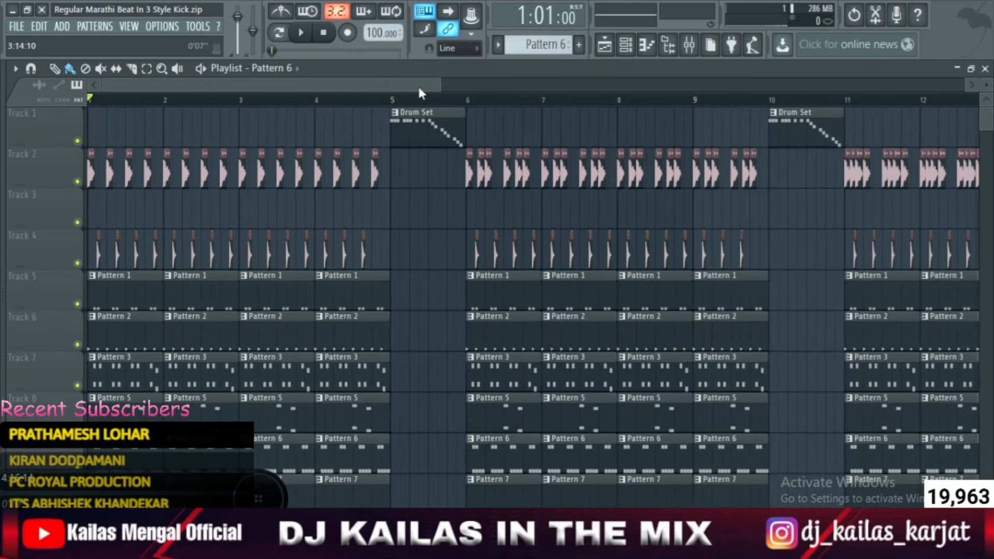
{"action": "left_click_drag", "start_coordinate": [427, 82], "coordinate": [349, 82]}
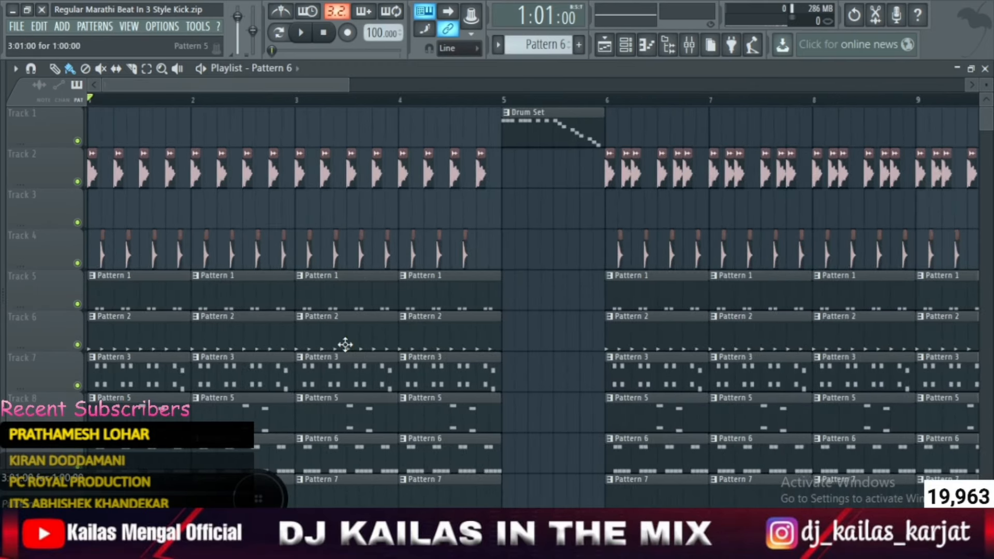
{"action": "scroll", "coordinate": [430, 441], "scroll_direction": "down", "scroll_amount": 4}
{"action": "scroll", "coordinate": [431, 442], "scroll_direction": "up", "scroll_amount": 5}
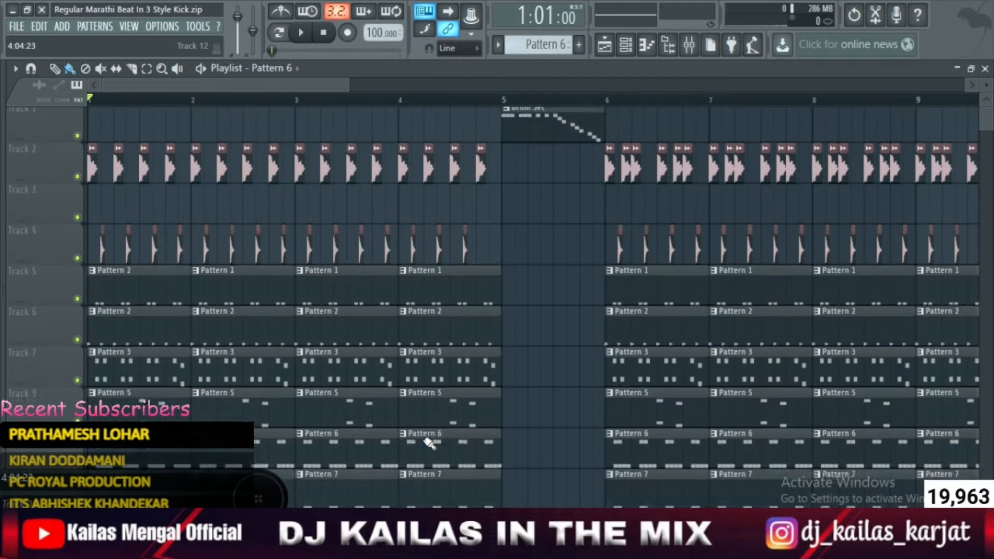
{"action": "scroll", "coordinate": [260, 288], "scroll_direction": "down", "scroll_amount": 4}
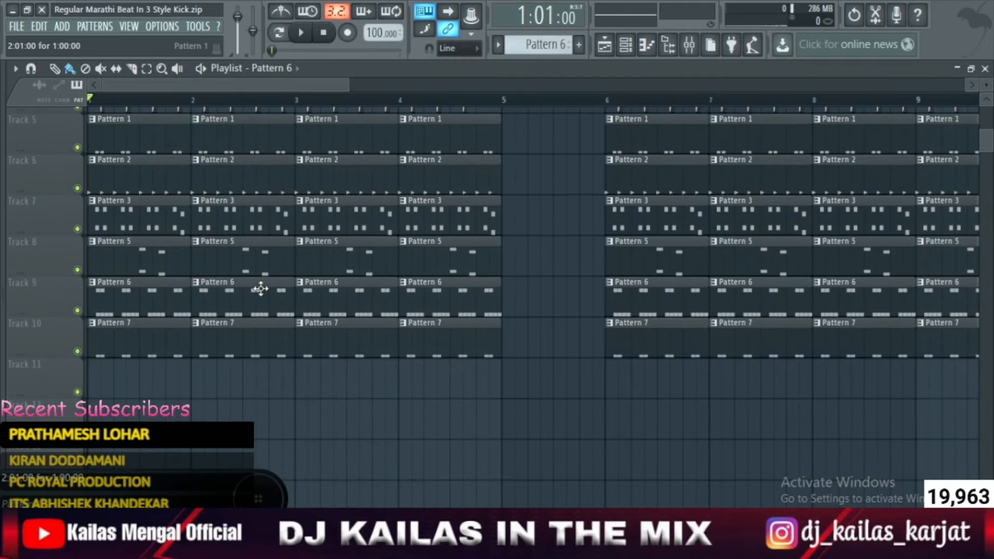
{"action": "scroll", "coordinate": [261, 288], "scroll_direction": "up", "scroll_amount": 4}
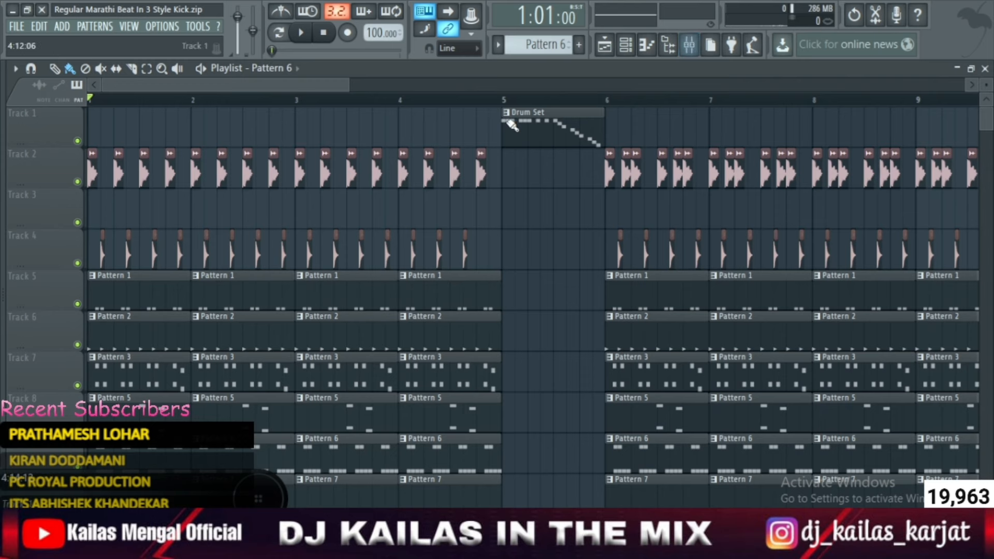
Step: Check the Dhol-Light2 and nil tasha levels in the mixer, and the effect slots on the Master channel
{"action": "left_click", "coordinate": [694, 45]}
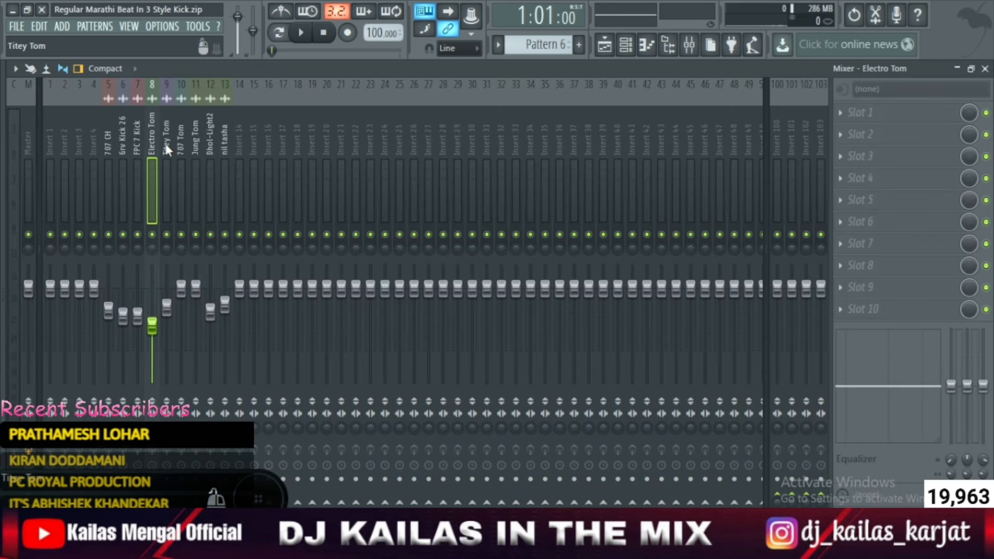
{"action": "left_click", "coordinate": [208, 139]}
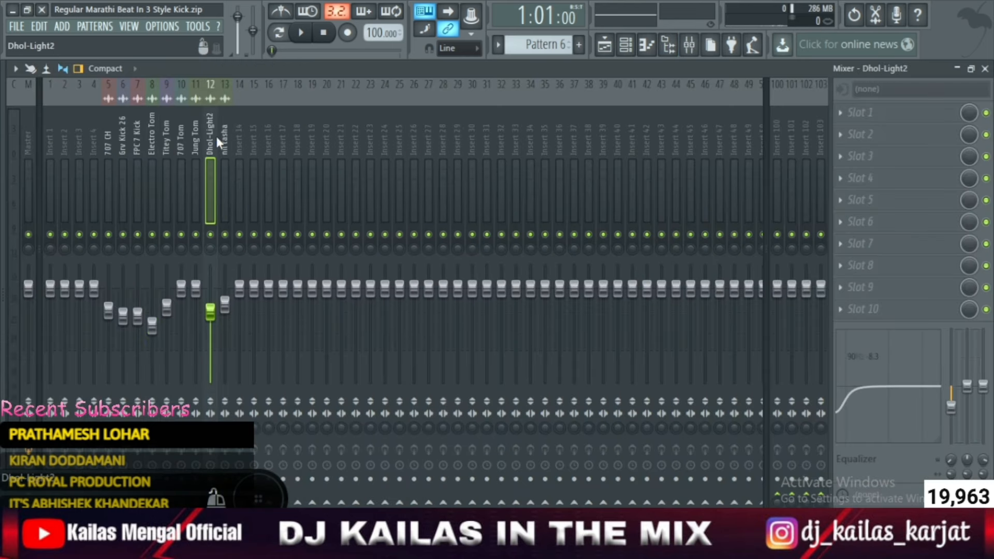
{"action": "left_click", "coordinate": [221, 136]}
{"action": "left_click", "coordinate": [208, 166]}
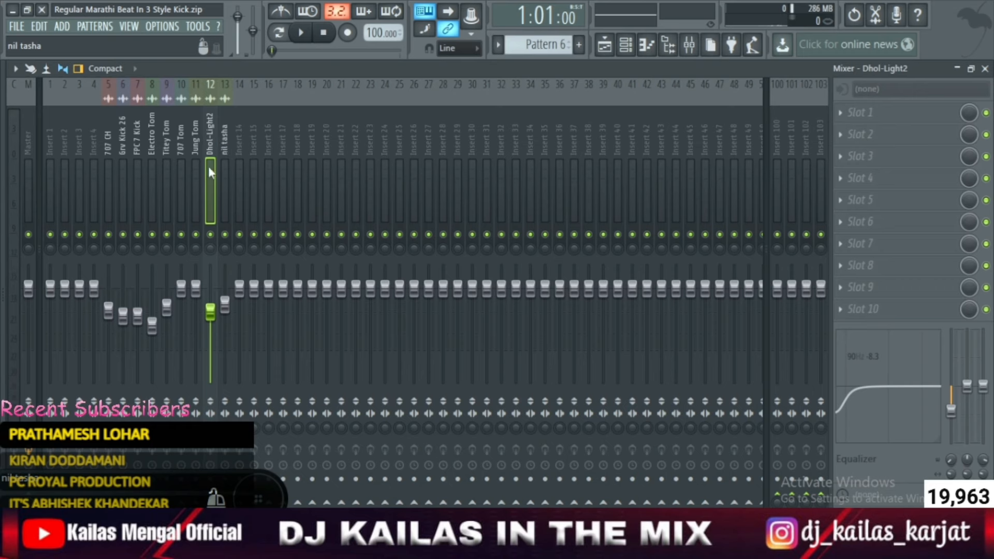
{"action": "left_click_drag", "start_coordinate": [226, 305], "coordinate": [210, 314]}
{"action": "left_click", "coordinate": [225, 311]}
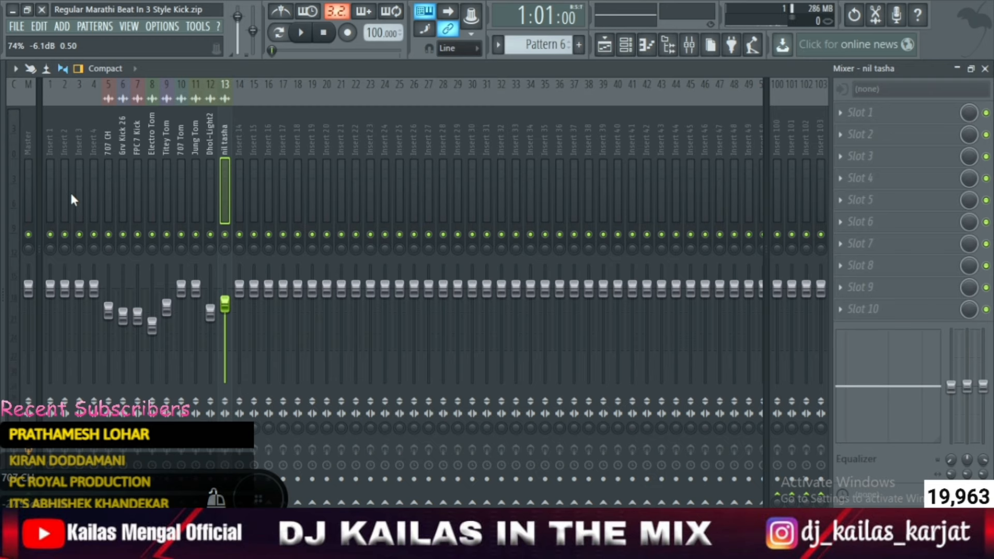
{"action": "left_click", "coordinate": [30, 177]}
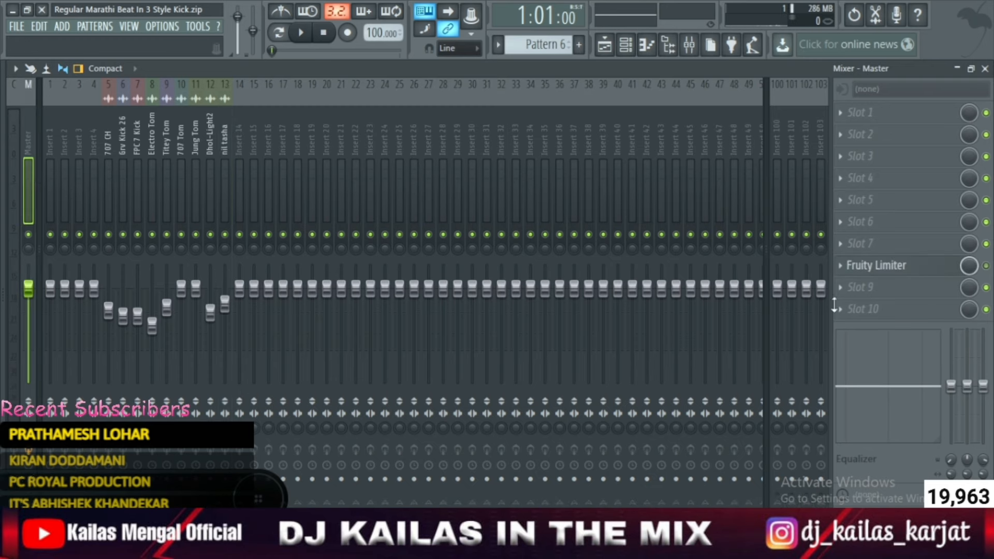
Step: Place the playhead at bar 5, select the bar with the Drum Set clip, and open the clip's Titey Tom notes
{"action": "left_click", "coordinate": [604, 48]}
{"action": "left_click", "coordinate": [504, 100]}
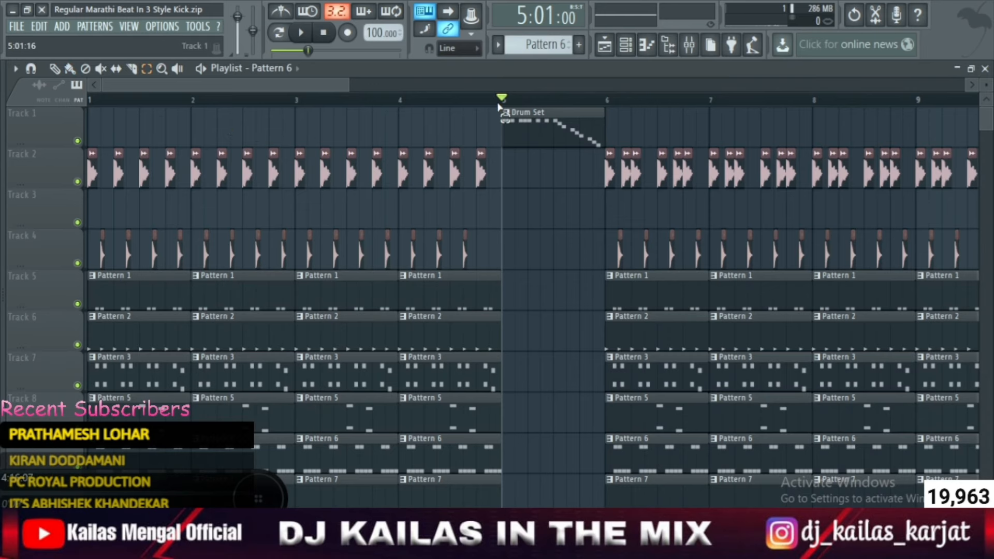
{"action": "left_click_drag", "start_coordinate": [499, 107], "coordinate": [603, 126]}
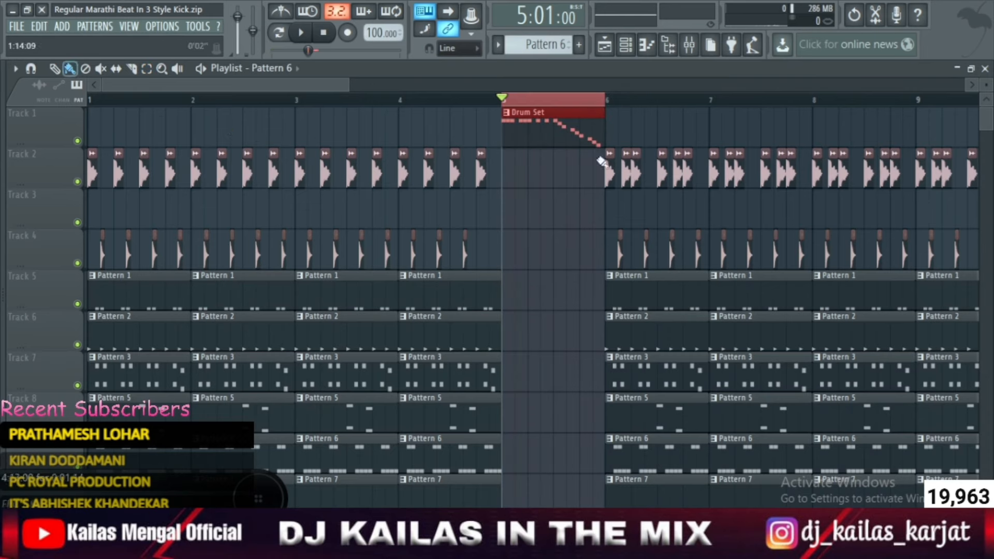
{"action": "double_click", "coordinate": [590, 132]}
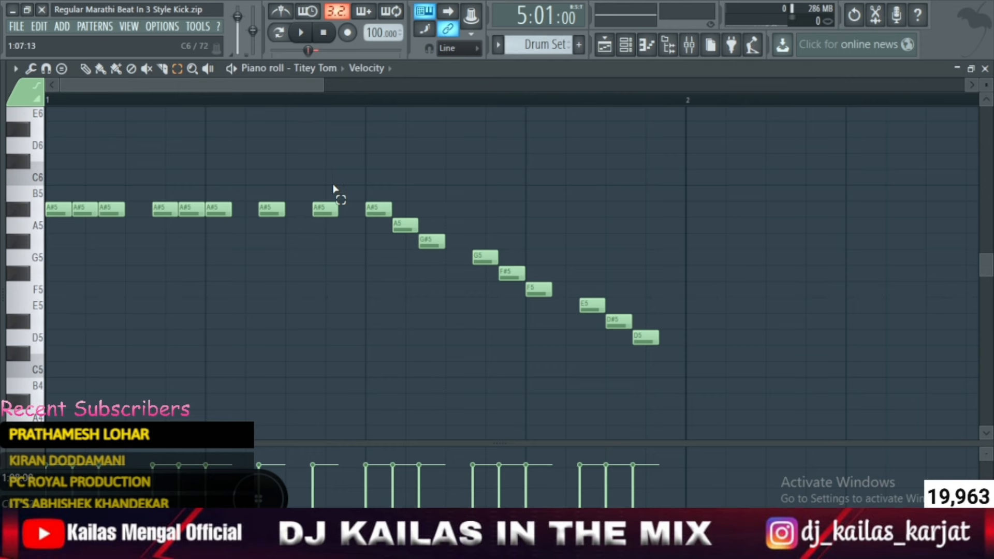
Step: Transpose the Titey Tom notes from the sixth A#5 onward down one semitone
{"action": "left_click_drag", "start_coordinate": [221, 187], "coordinate": [700, 406]}
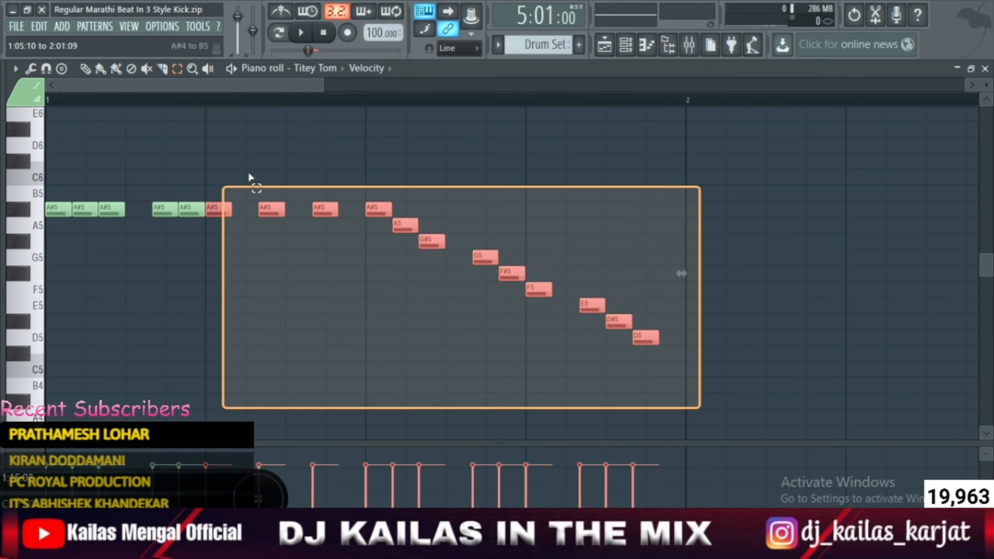
{"action": "left_click", "coordinate": [101, 69]}
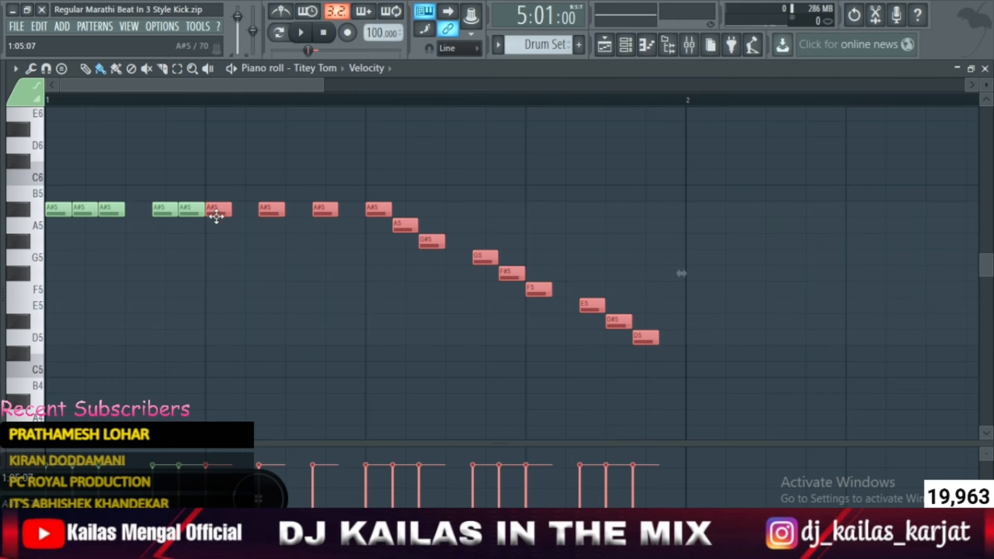
{"action": "key", "text": "shift+Down"}
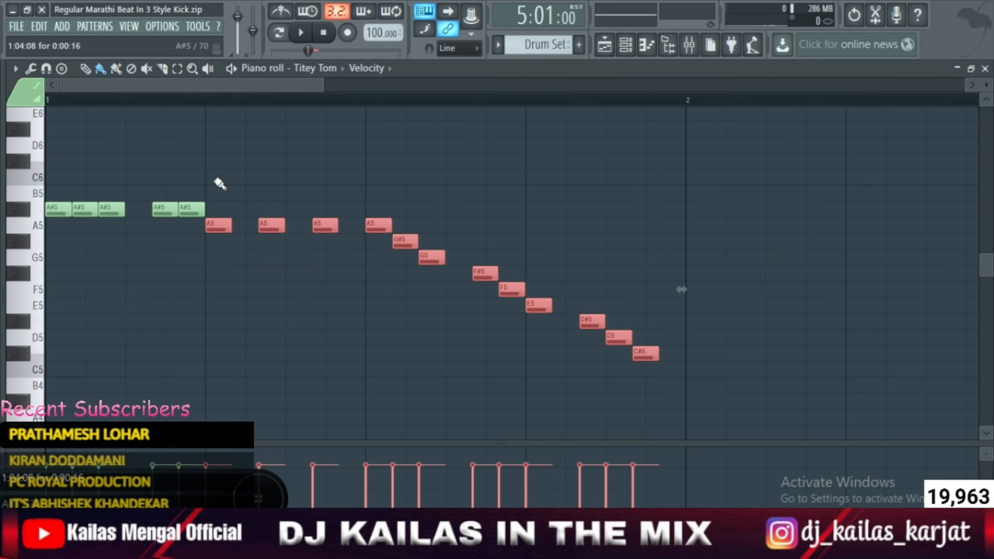
Step: Play the edited Drum Set fill in the looped bar, return to the playlist, and stop playback
{"action": "key", "text": "space"}
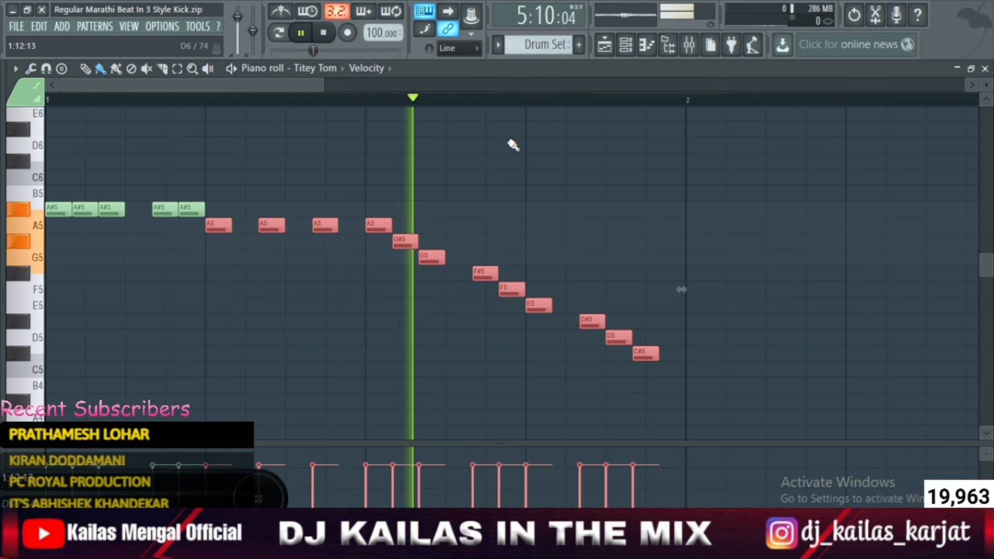
{"action": "key", "text": "space"}
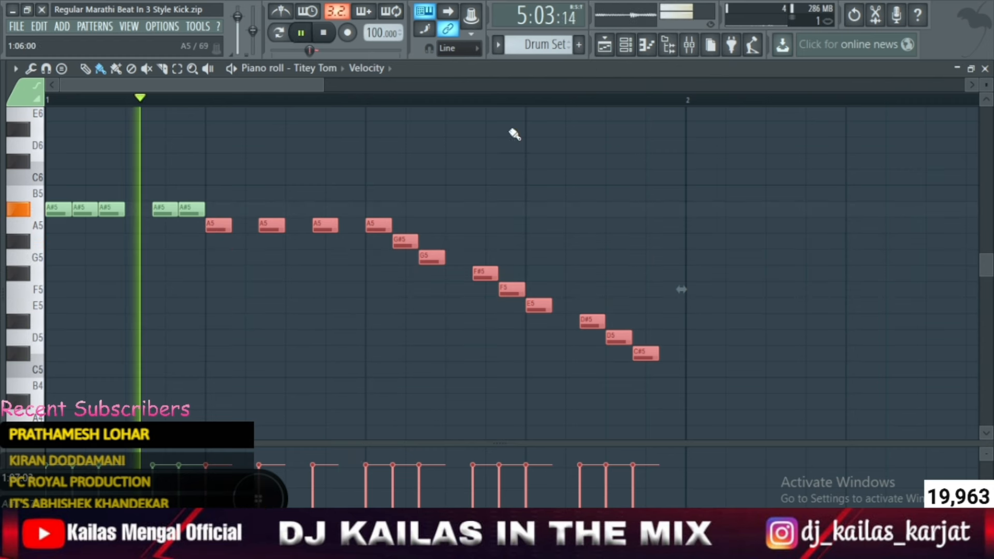
{"action": "left_click", "coordinate": [604, 45]}
{"action": "key", "text": "space"}
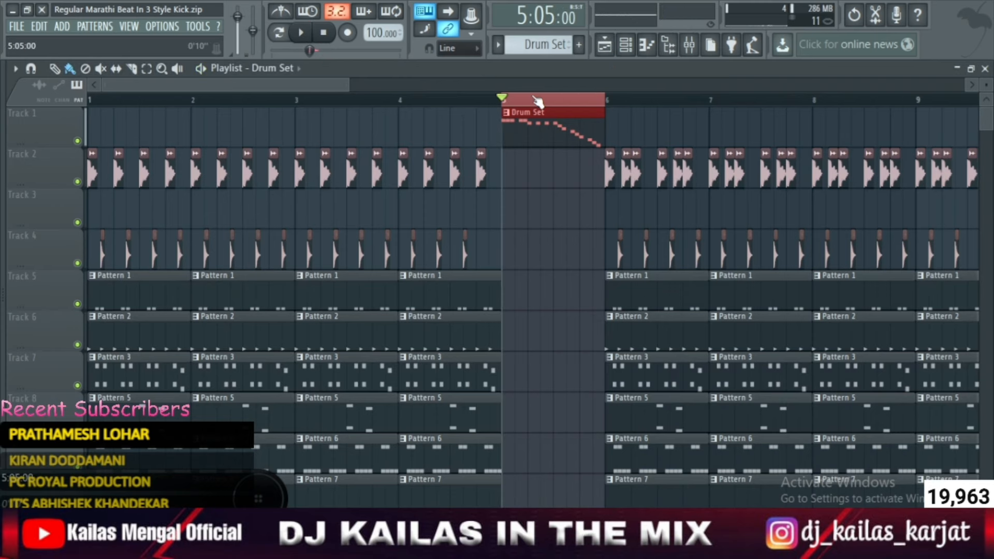
Step: Clear the bar 5 selection, look over the full arrangement, and play it from bar 1 through the Drum Set fill
{"action": "scroll", "coordinate": [539, 102], "scroll_direction": "down", "scroll_amount": 4}
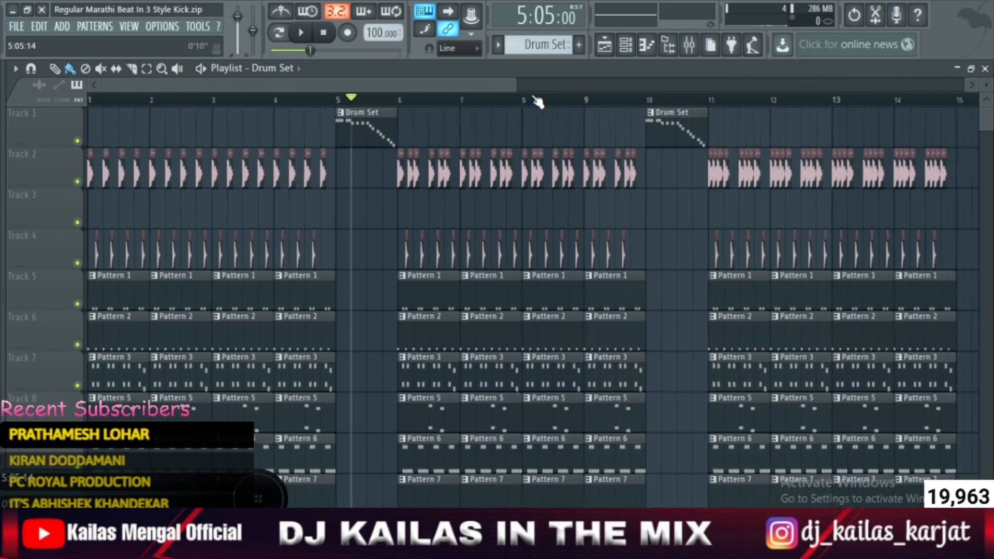
{"action": "left_click_drag", "start_coordinate": [513, 87], "coordinate": [502, 86]}
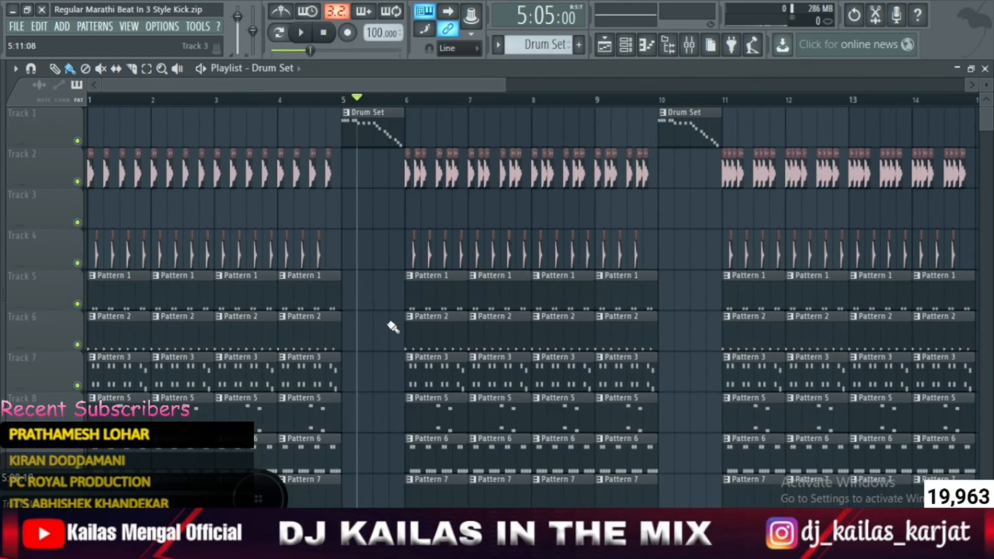
{"action": "scroll", "coordinate": [393, 326], "scroll_direction": "down", "scroll_amount": 10}
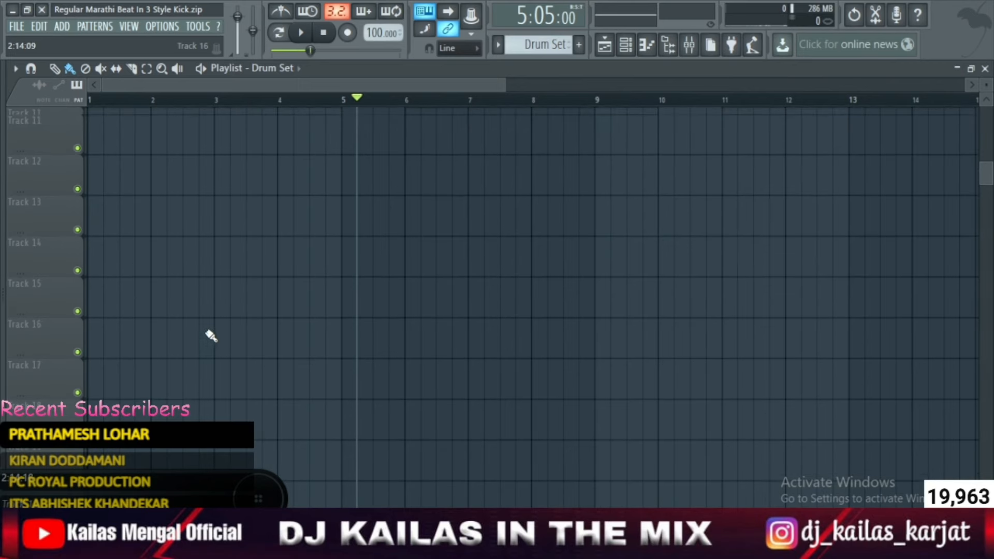
{"action": "scroll", "coordinate": [284, 322], "scroll_direction": "up", "scroll_amount": 10}
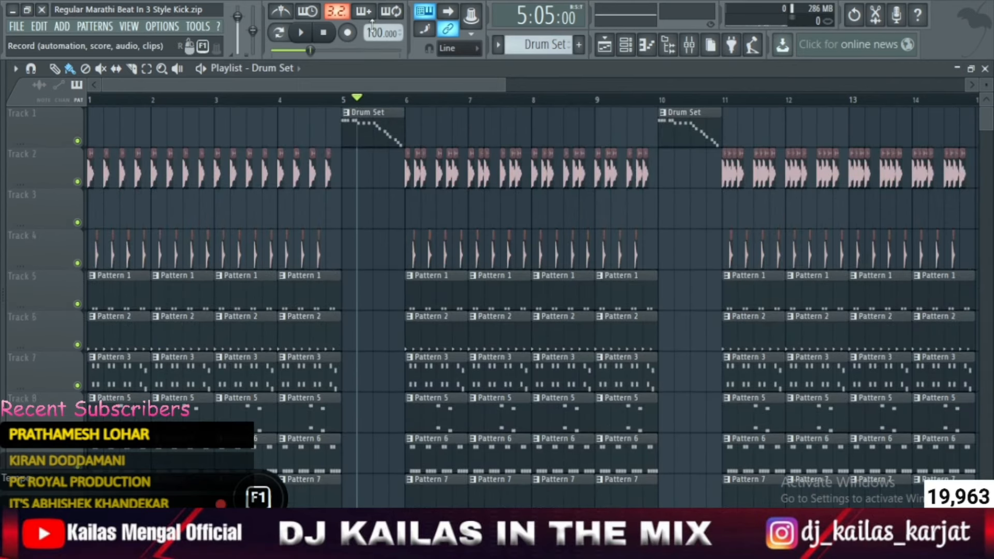
{"action": "left_click", "coordinate": [324, 35]}
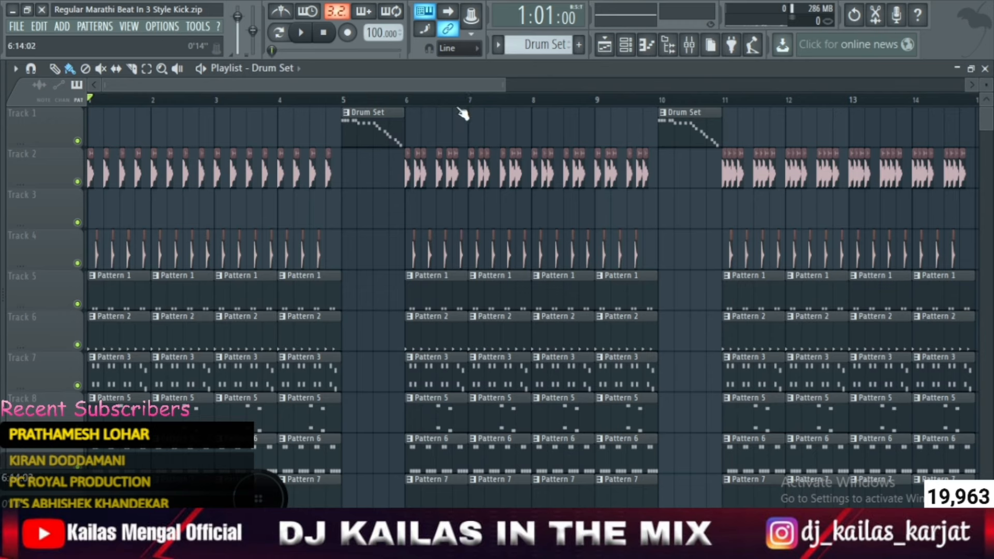
{"action": "scroll", "coordinate": [436, 88], "scroll_direction": "up", "scroll_amount": 1}
{"action": "left_click_drag", "start_coordinate": [317, 85], "coordinate": [327, 85]}
{"action": "key", "text": "space"}
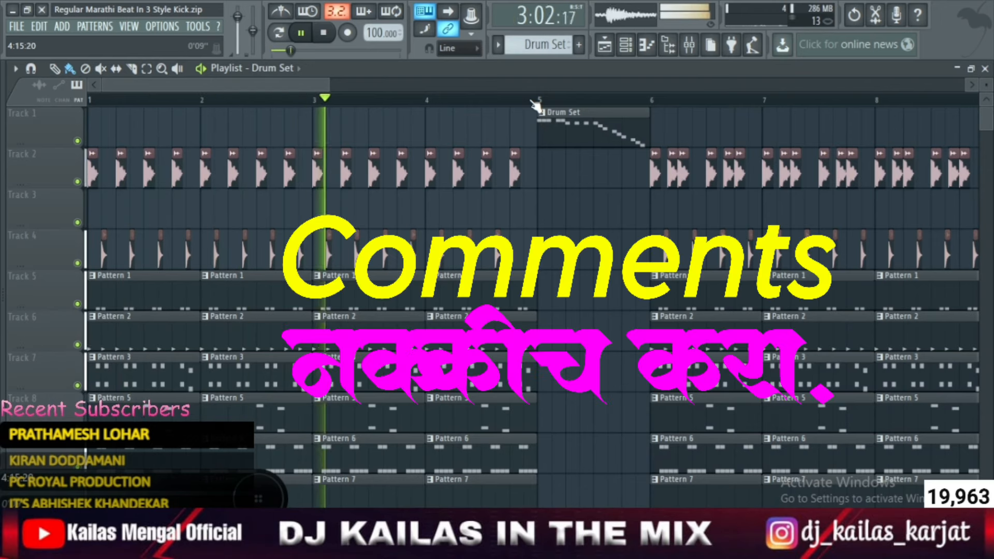
{"action": "scroll", "coordinate": [537, 104], "scroll_direction": "down", "scroll_amount": 3}
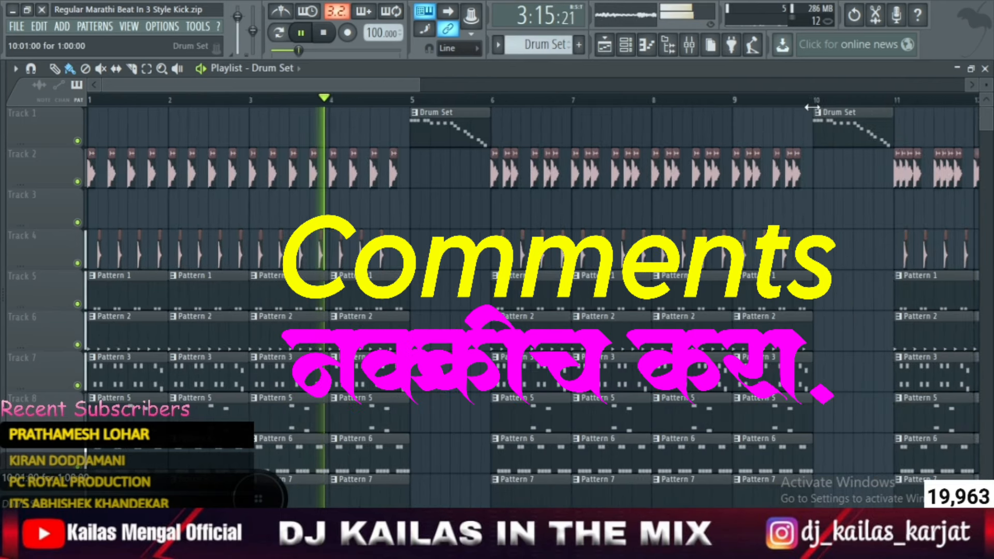
{"action": "scroll", "coordinate": [828, 107], "scroll_direction": "up", "scroll_amount": 2}
{"action": "scroll", "coordinate": [828, 106], "scroll_direction": "up", "scroll_amount": 1}
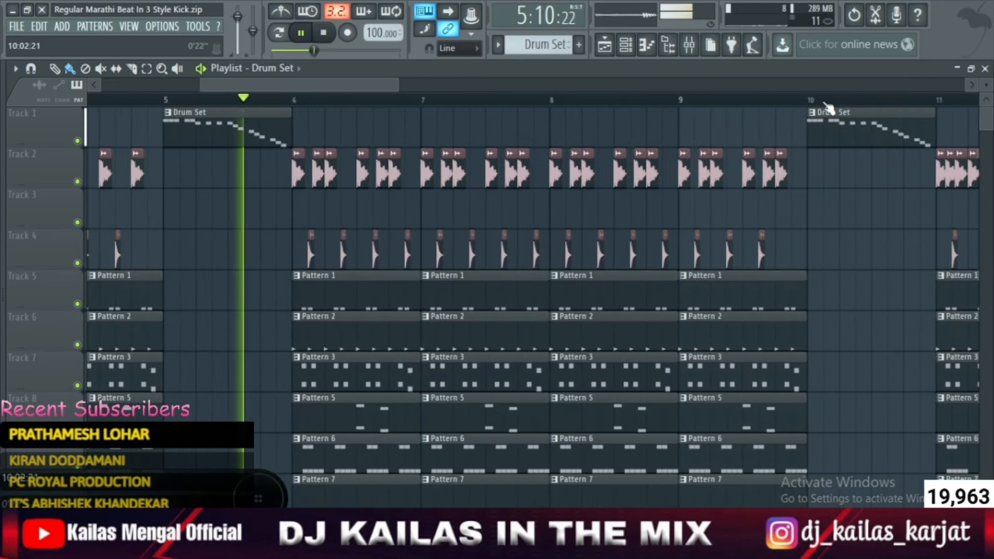
Step: Play the arrangement on from bar 5 through both remaining kick sections and the second Drum Set fill, and stop playback after bar 14
{"action": "scroll", "coordinate": [827, 107], "scroll_direction": "down", "scroll_amount": 1}
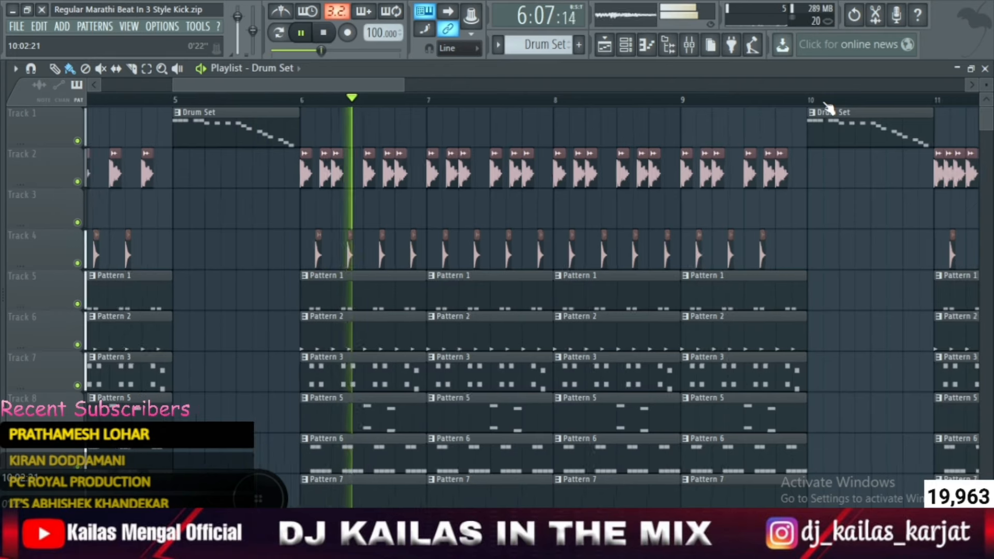
{"action": "scroll", "coordinate": [925, 102], "scroll_direction": "up", "scroll_amount": 1}
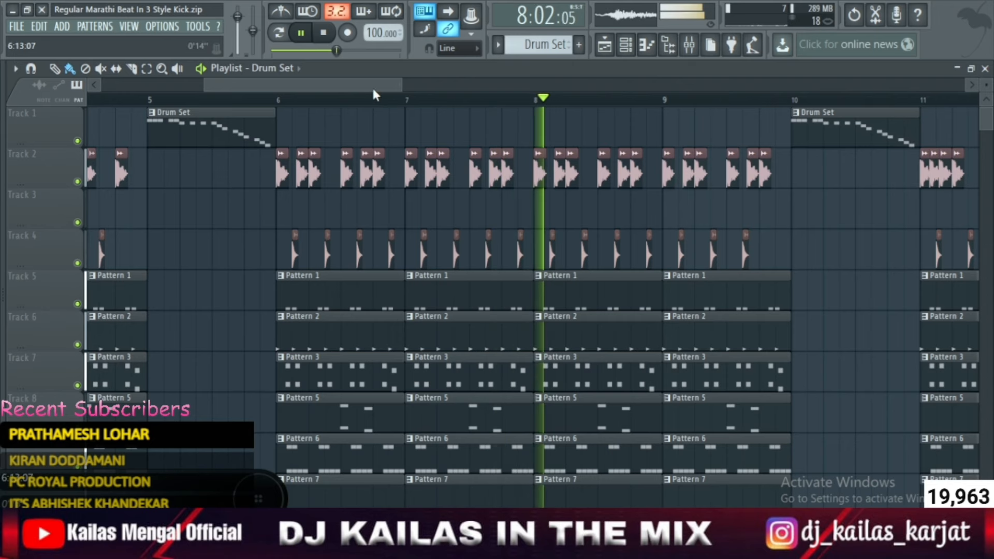
{"action": "left_click_drag", "start_coordinate": [371, 86], "coordinate": [399, 85]}
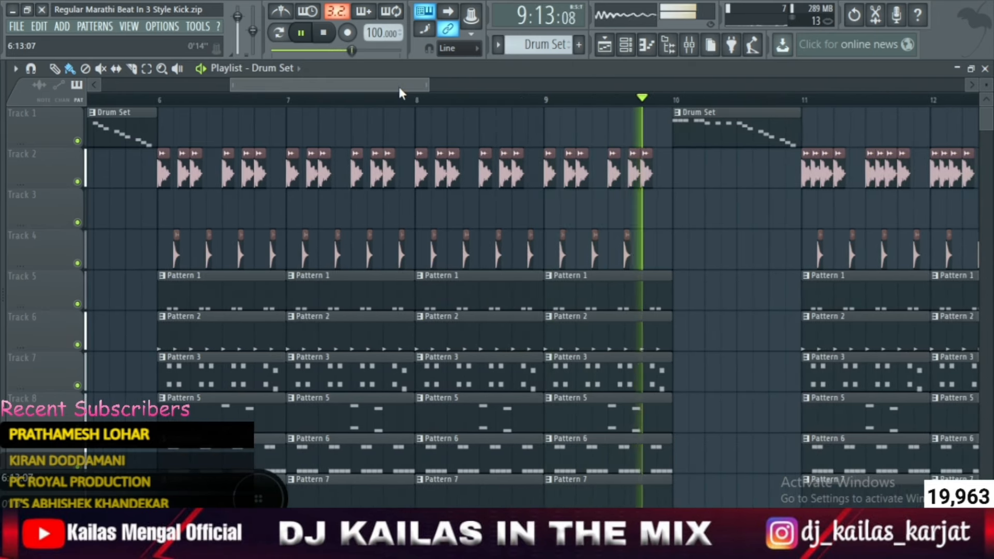
{"action": "left_click_drag", "start_coordinate": [398, 85], "coordinate": [517, 96]}
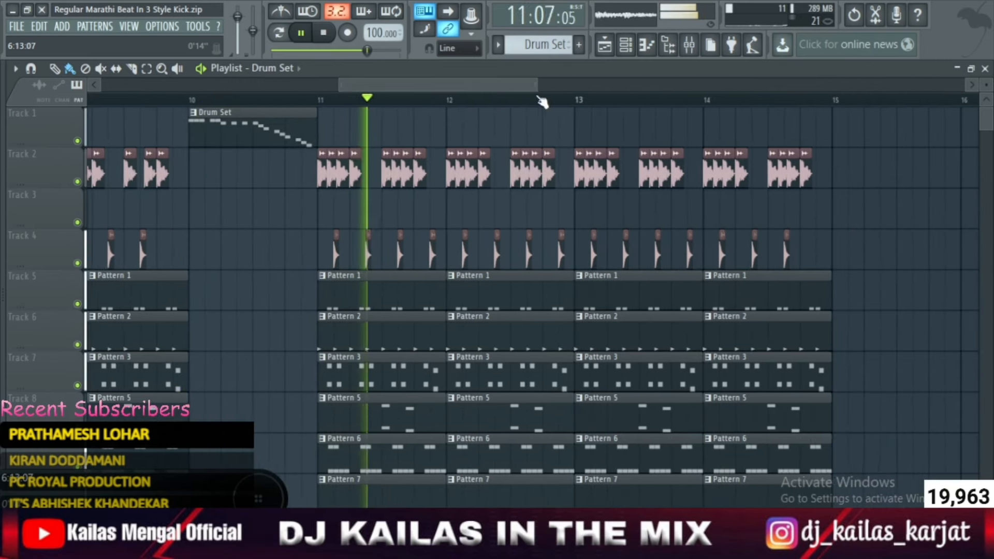
{"action": "scroll", "coordinate": [310, 107], "scroll_direction": "up", "scroll_amount": 2}
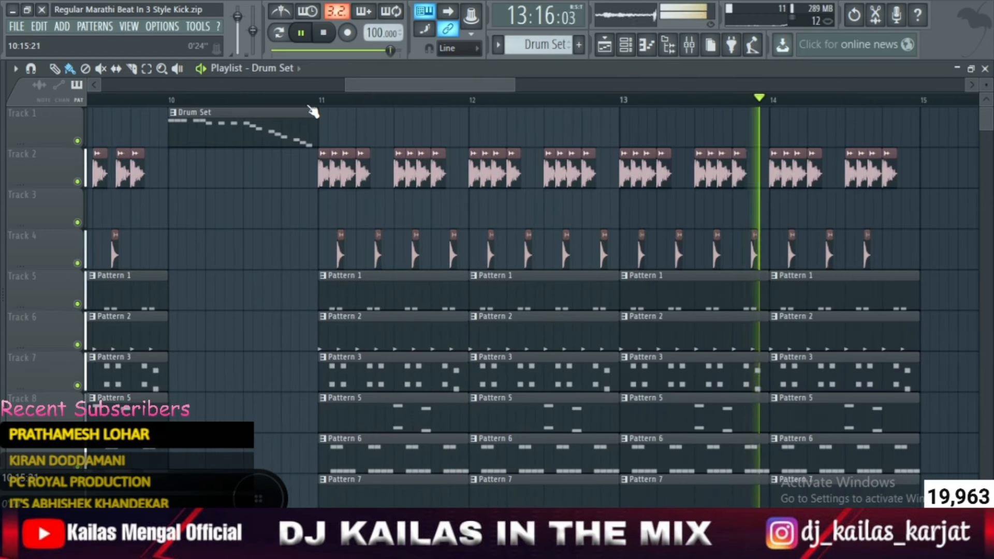
{"action": "scroll", "coordinate": [313, 111], "scroll_direction": "down", "scroll_amount": 2}
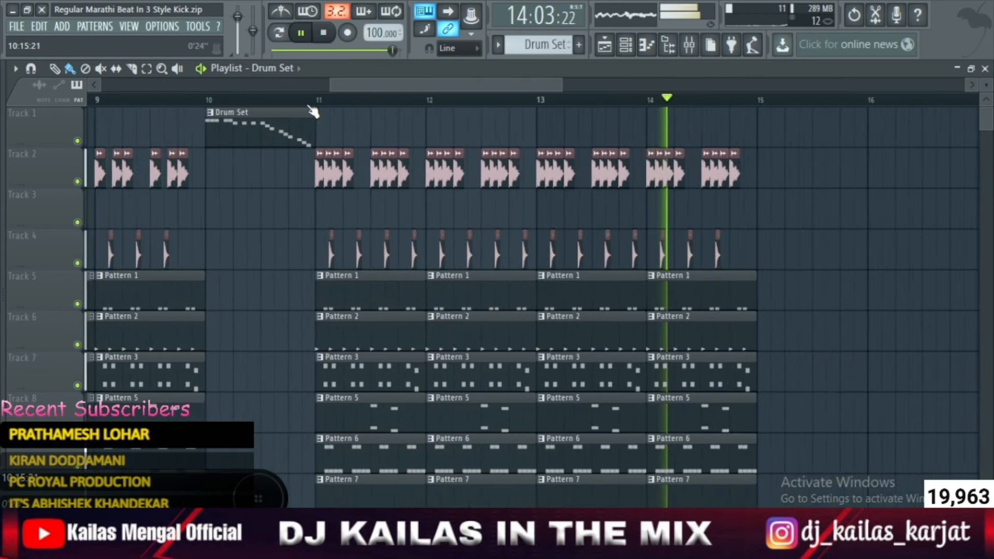
{"action": "left_click", "coordinate": [301, 33]}
{"action": "left_click_drag", "start_coordinate": [332, 85], "coordinate": [3, 102]}
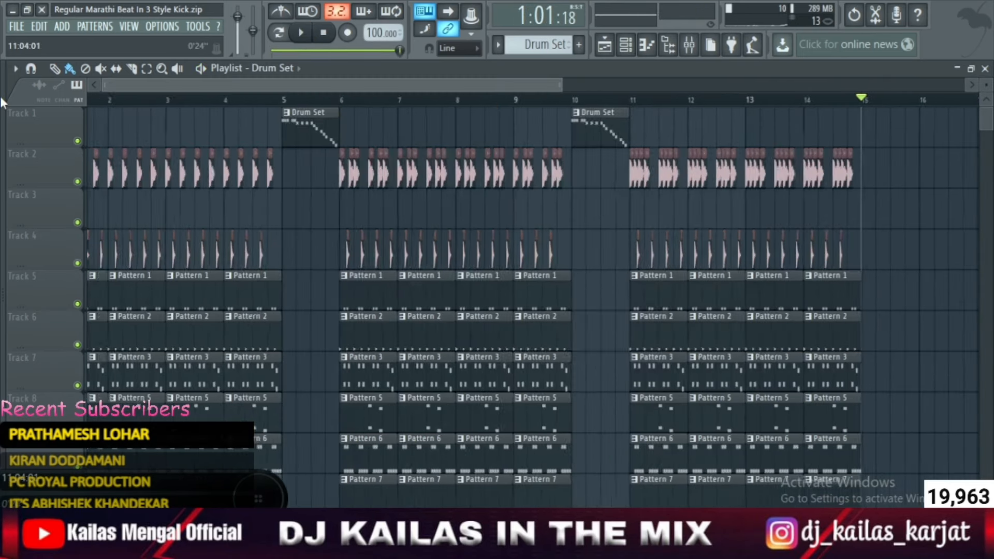
{"action": "left_click_drag", "start_coordinate": [560, 84], "coordinate": [503, 79]}
Step: Save the project to the Desktop as the zipped loop file Regular Marathi Beat In 3 Style Kick, replacing the existing file
{"action": "left_click", "coordinate": [16, 26]}
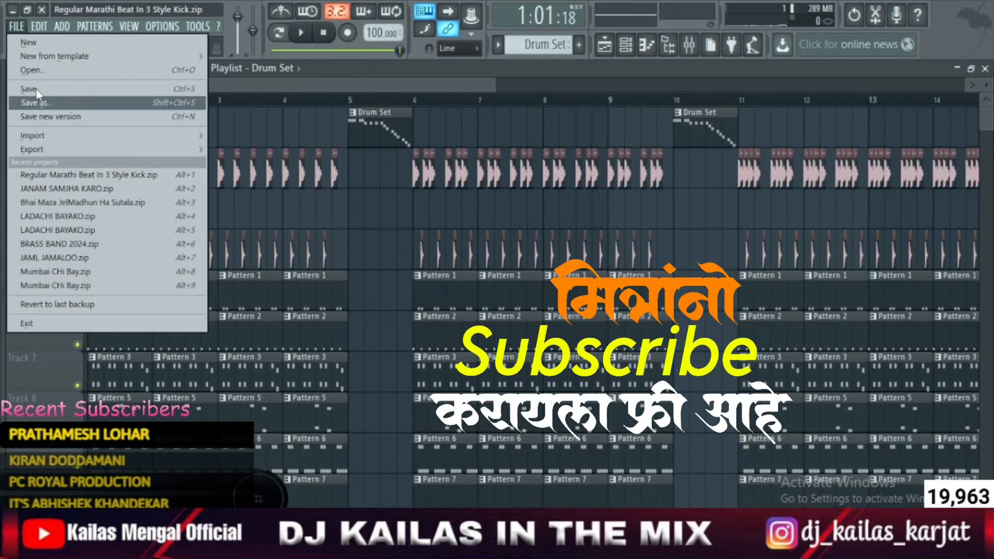
{"action": "left_click", "coordinate": [42, 103]}
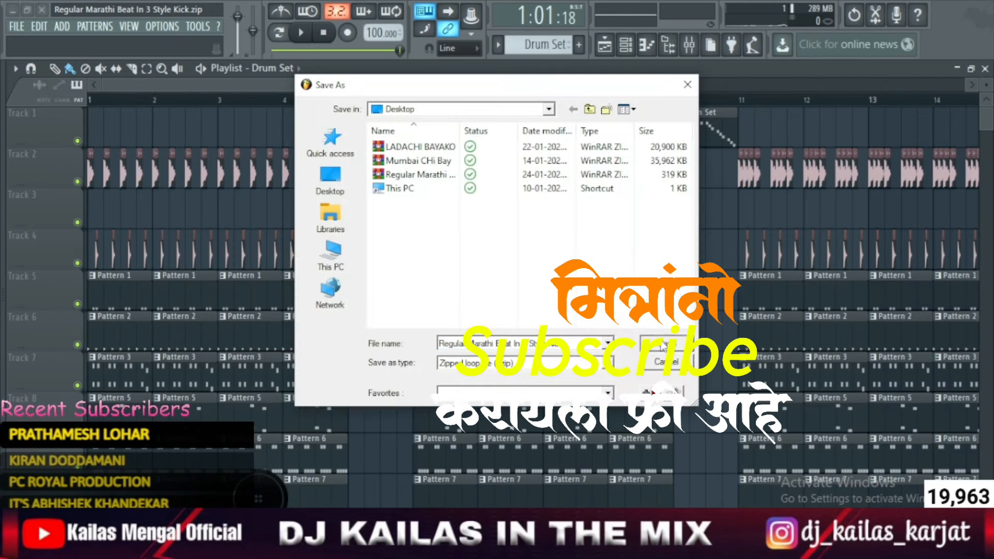
{"action": "left_click", "coordinate": [658, 343]}
{"action": "left_click", "coordinate": [534, 281]}
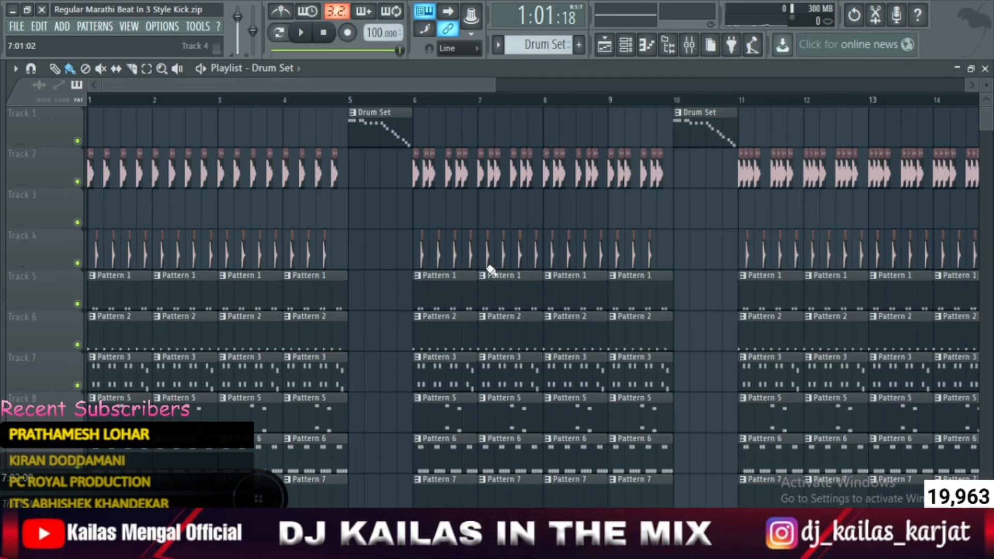
{"action": "key", "text": "m"}
{"action": "left_click", "coordinate": [474, 466]}
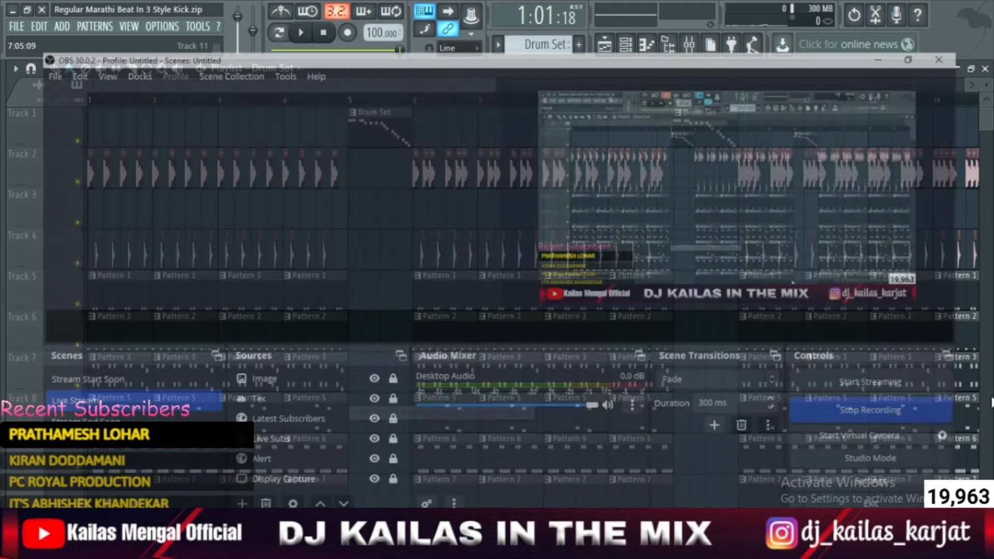